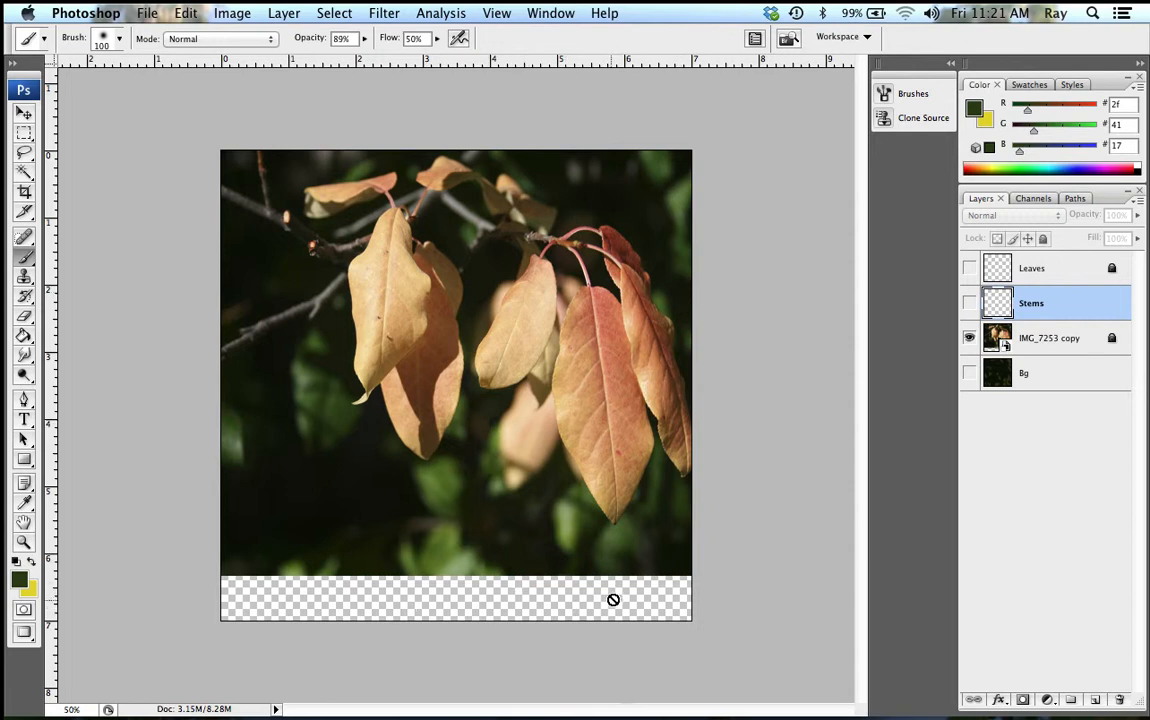
- Compare the IMG_7253 copy photo with the painted Bg layer by toggling their visibility, leaving both layers shown
click(970, 338)
click(970, 373)
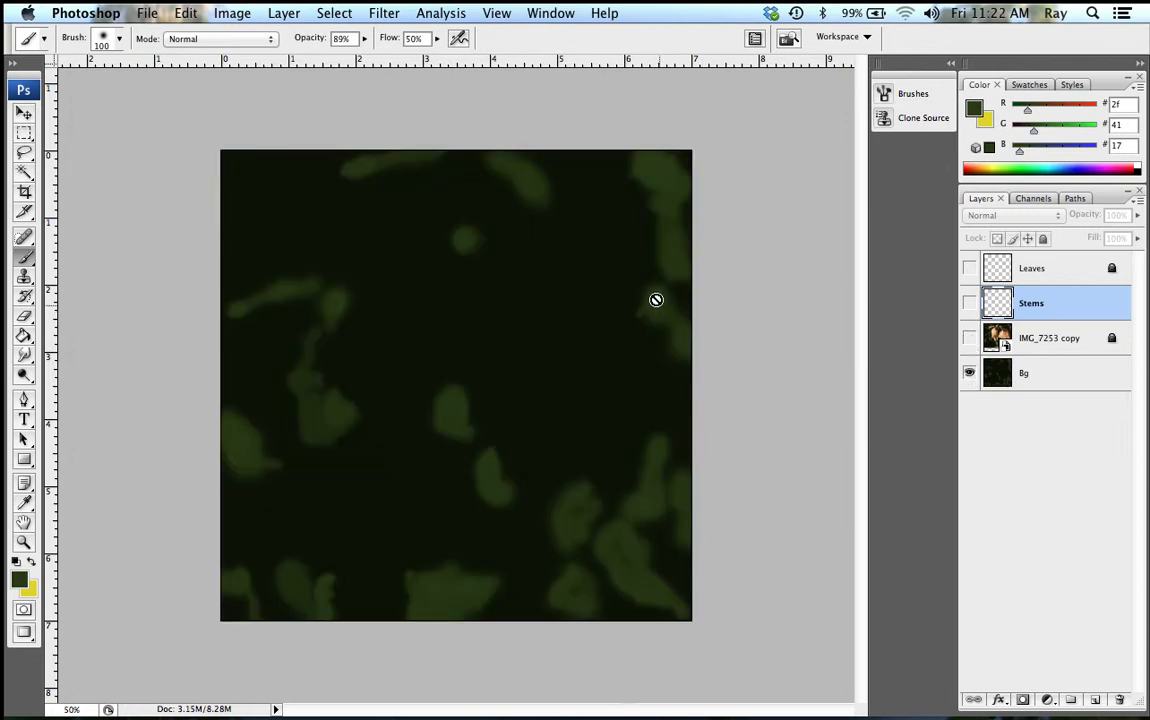
click(969, 339)
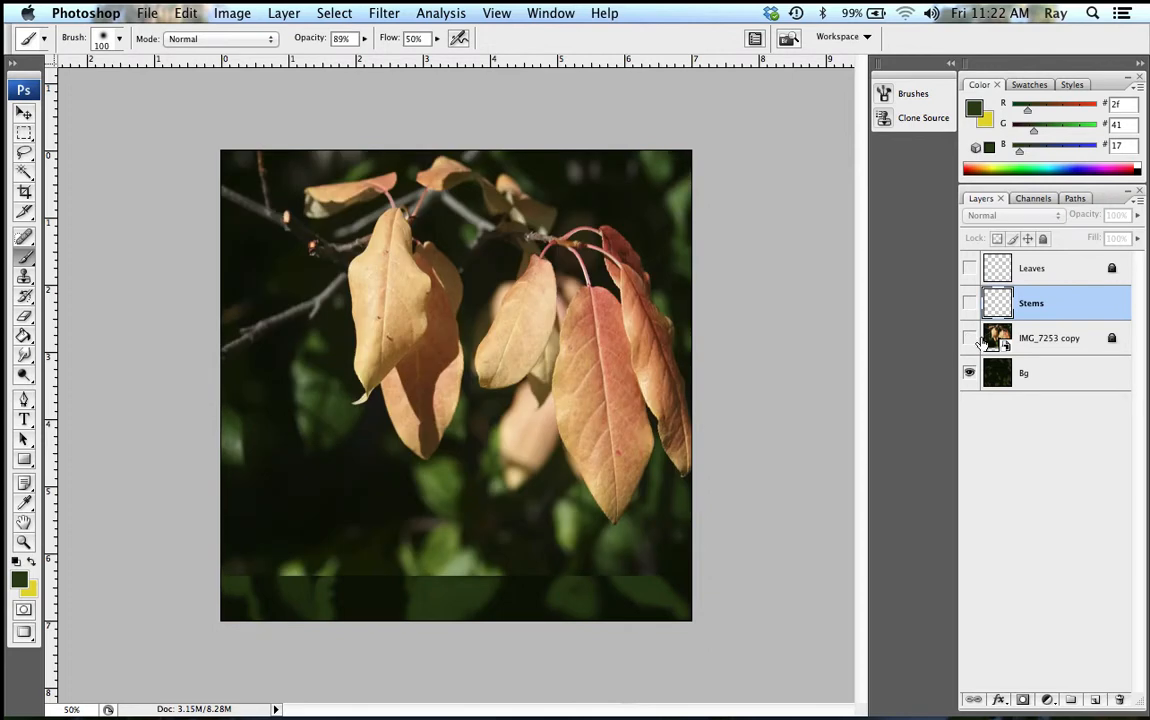
click(970, 339)
click(969, 339)
click(953, 66)
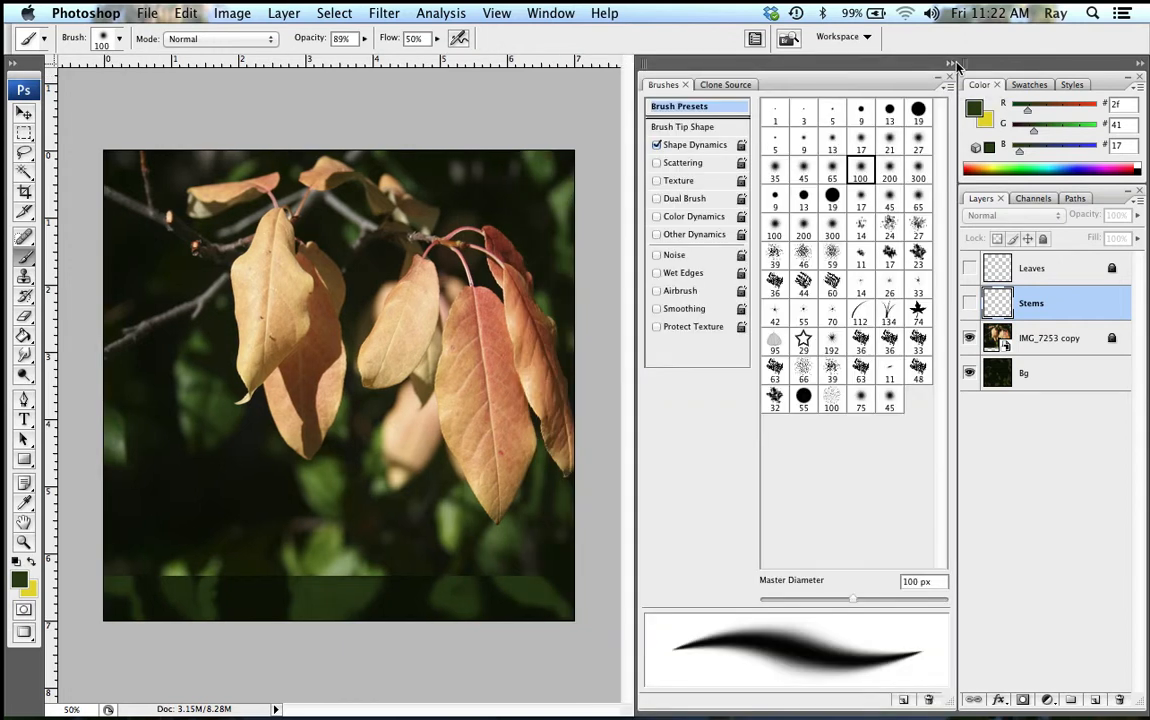
click(955, 65)
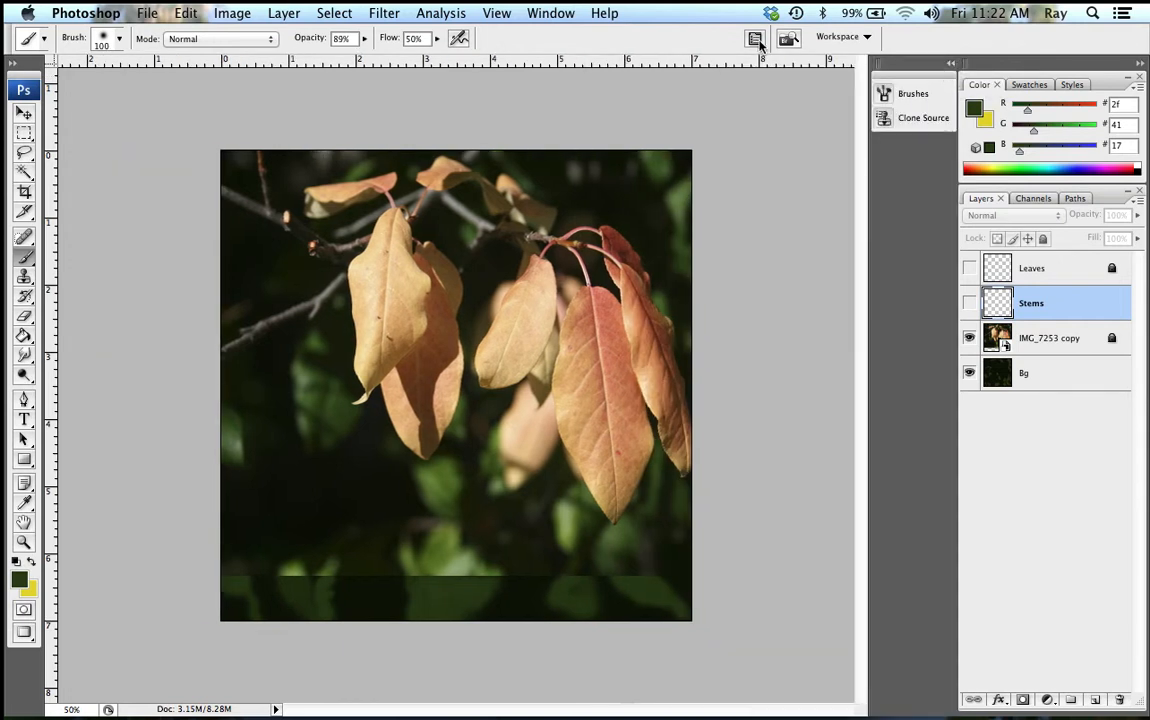
click(754, 39)
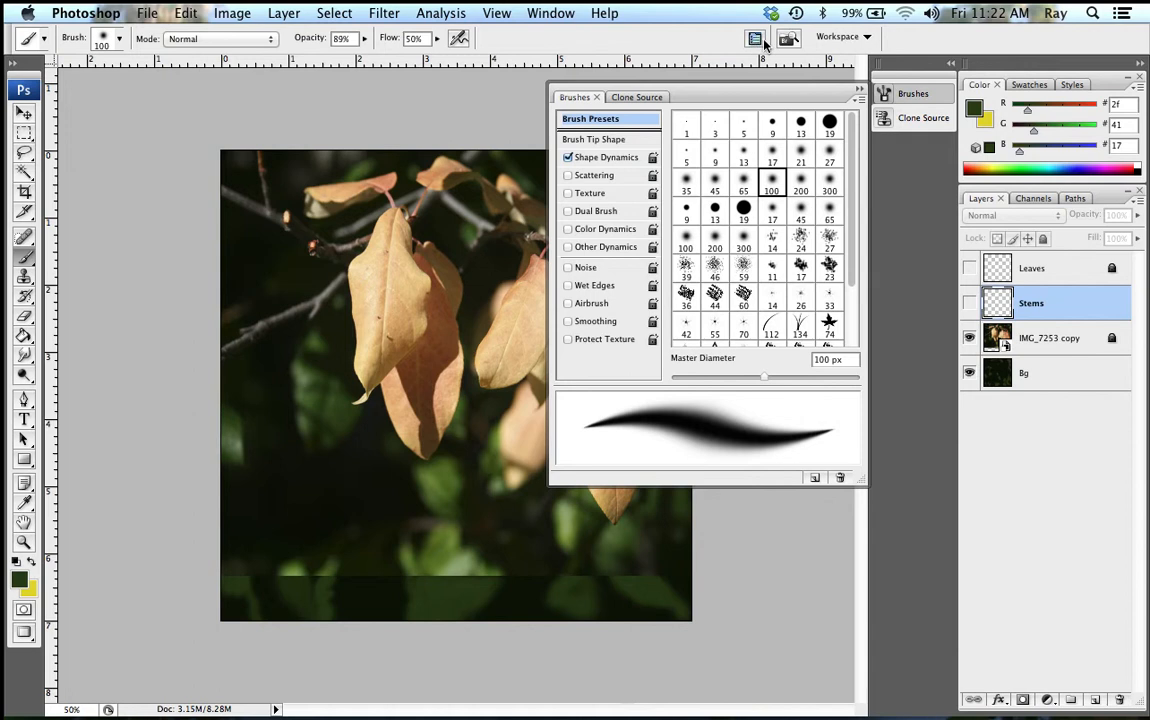
click(859, 91)
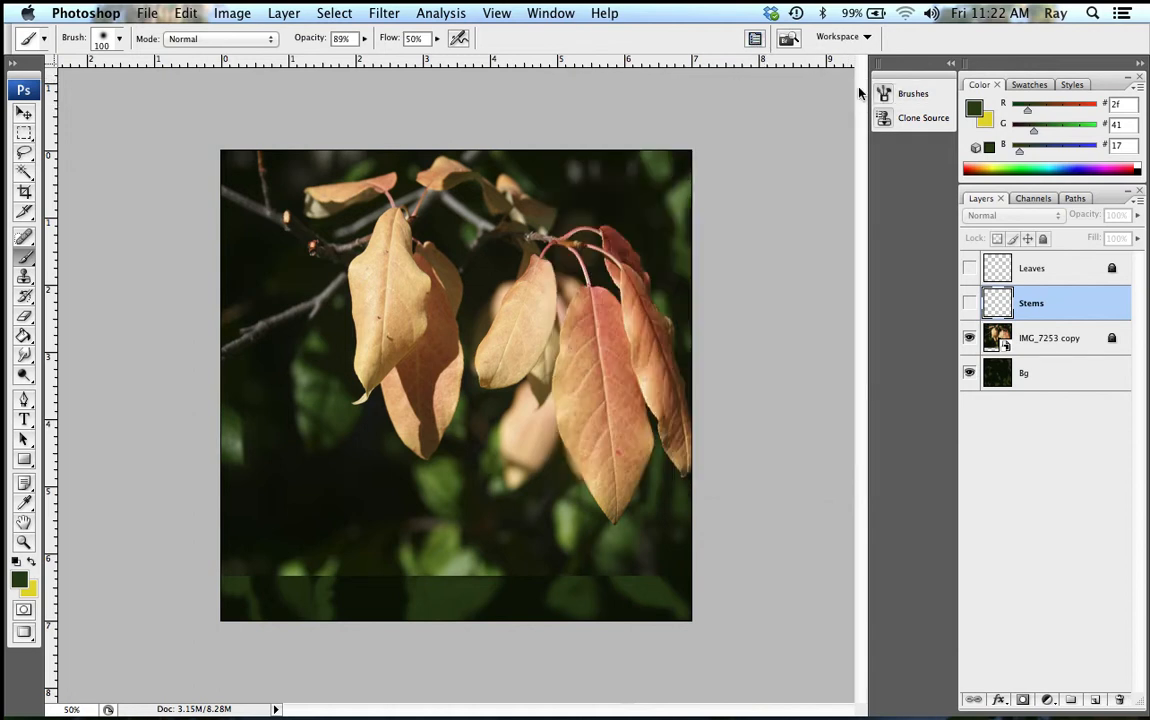
- Turn off Shape Dynamics for the soft brush and set its master diameter to 49 px
click(948, 66)
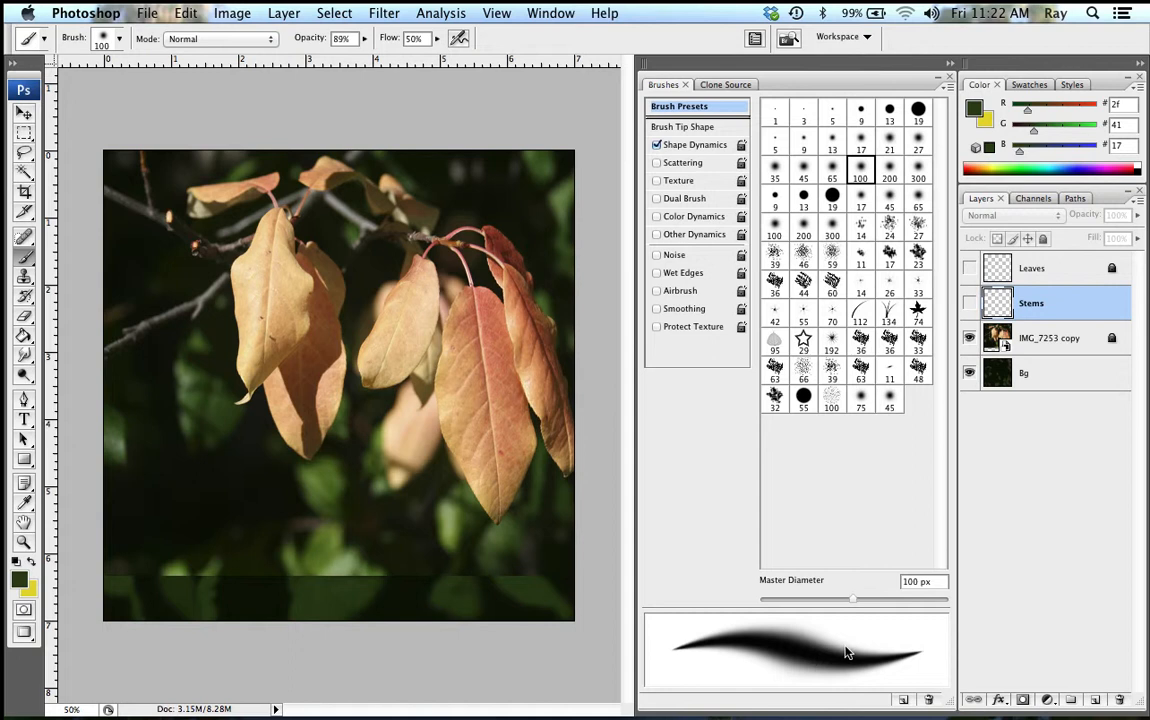
mouse_move(851, 607)
mouse_down()
mouse_move(893, 601)
mouse_move(828, 604)
mouse_up()
click(657, 146)
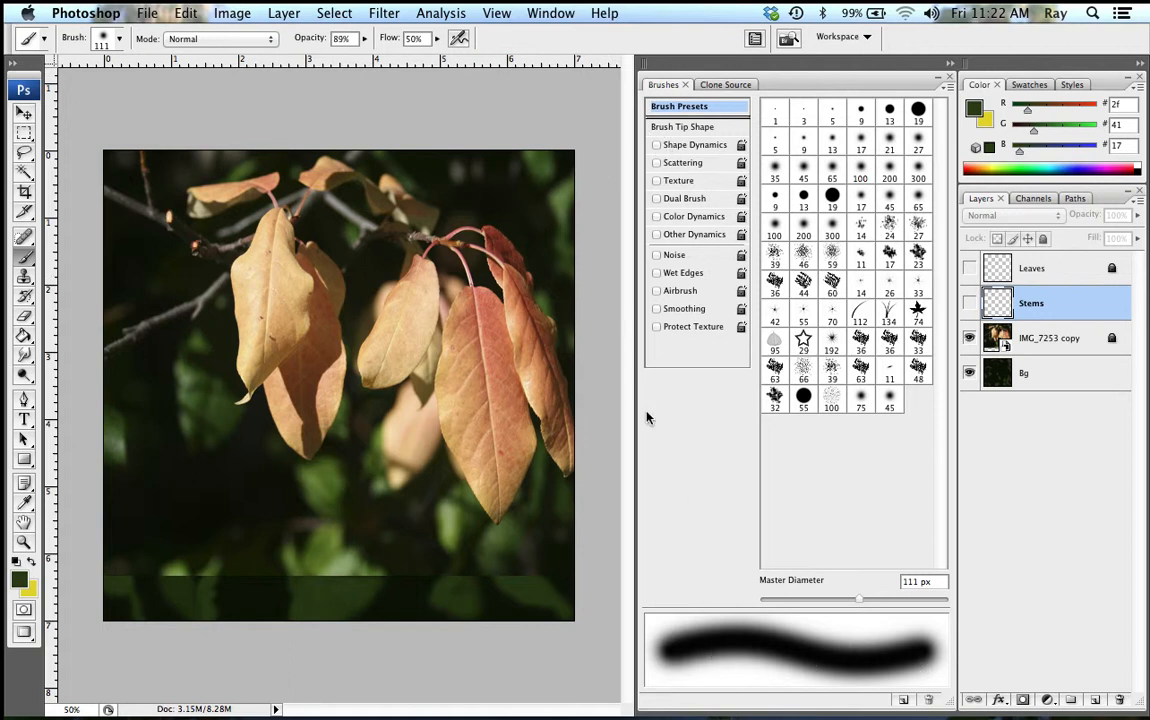
click(656, 146)
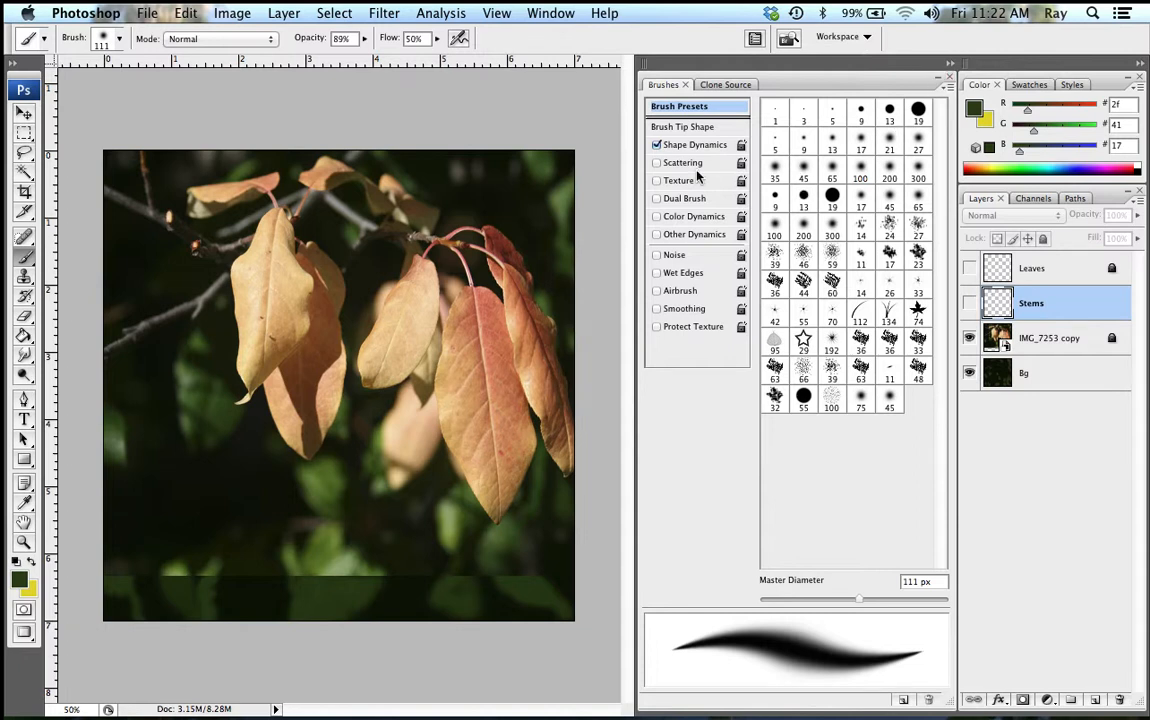
click(656, 145)
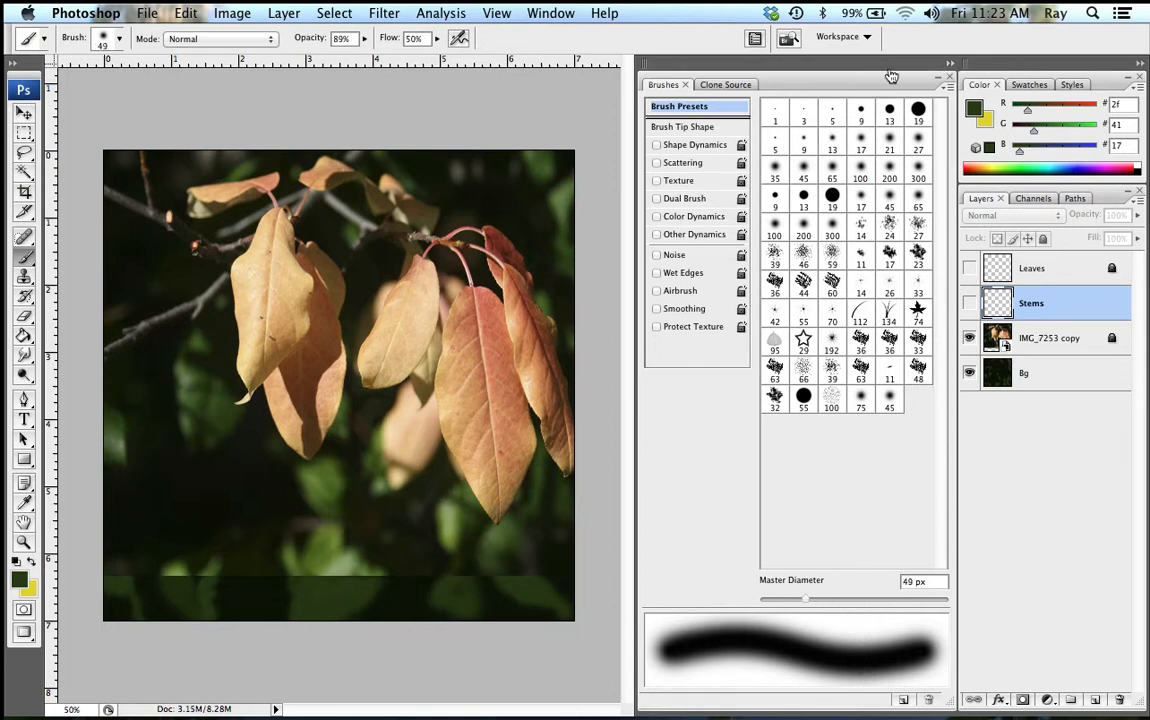
click(951, 68)
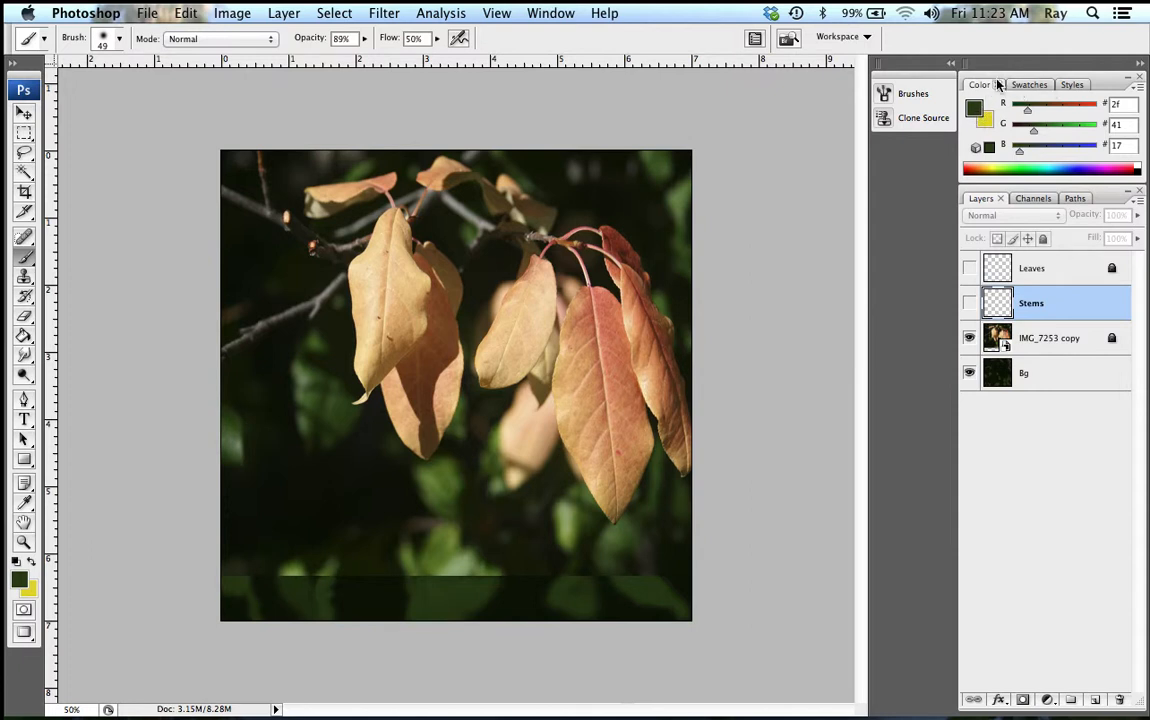
- Set the foreground color to dark green #314017, sampled from the blurred foliage below the yellow leaf in the photo
click(972, 109)
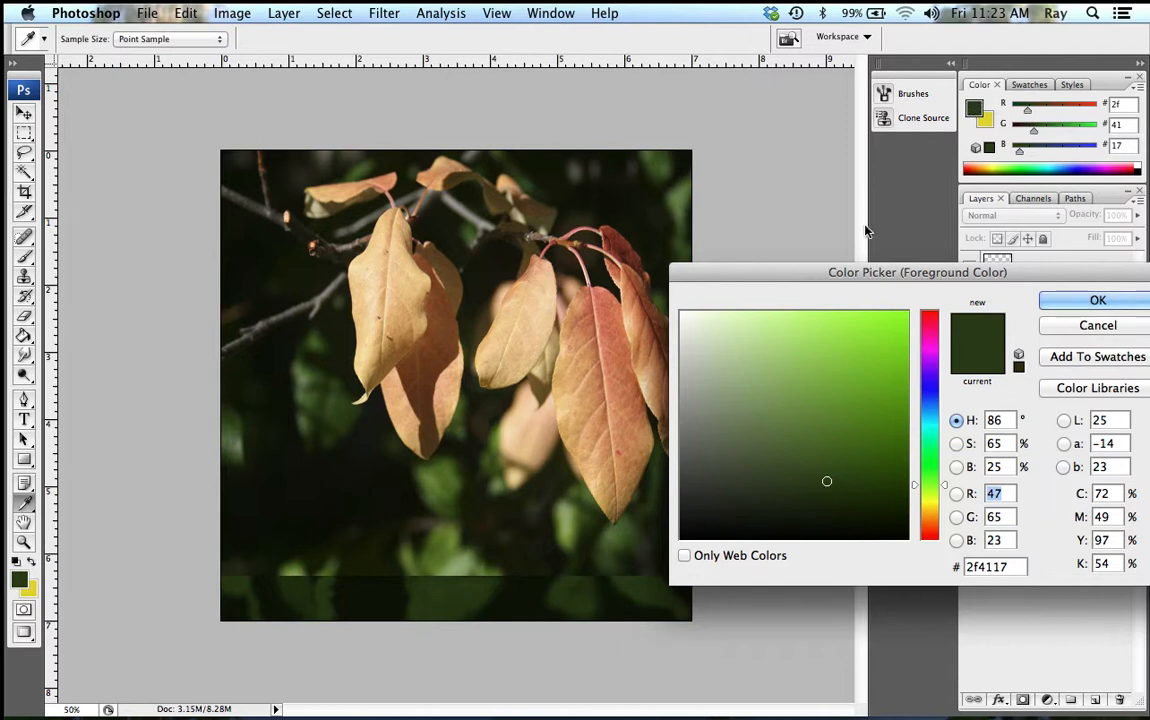
click(809, 495)
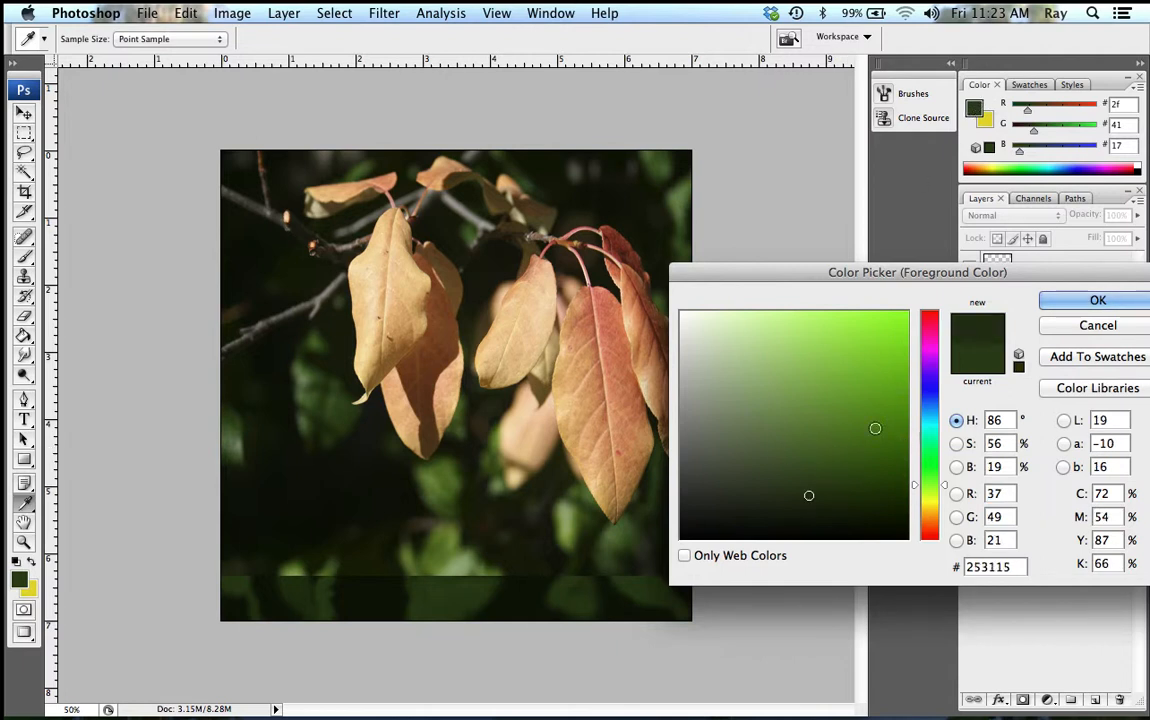
click(845, 516)
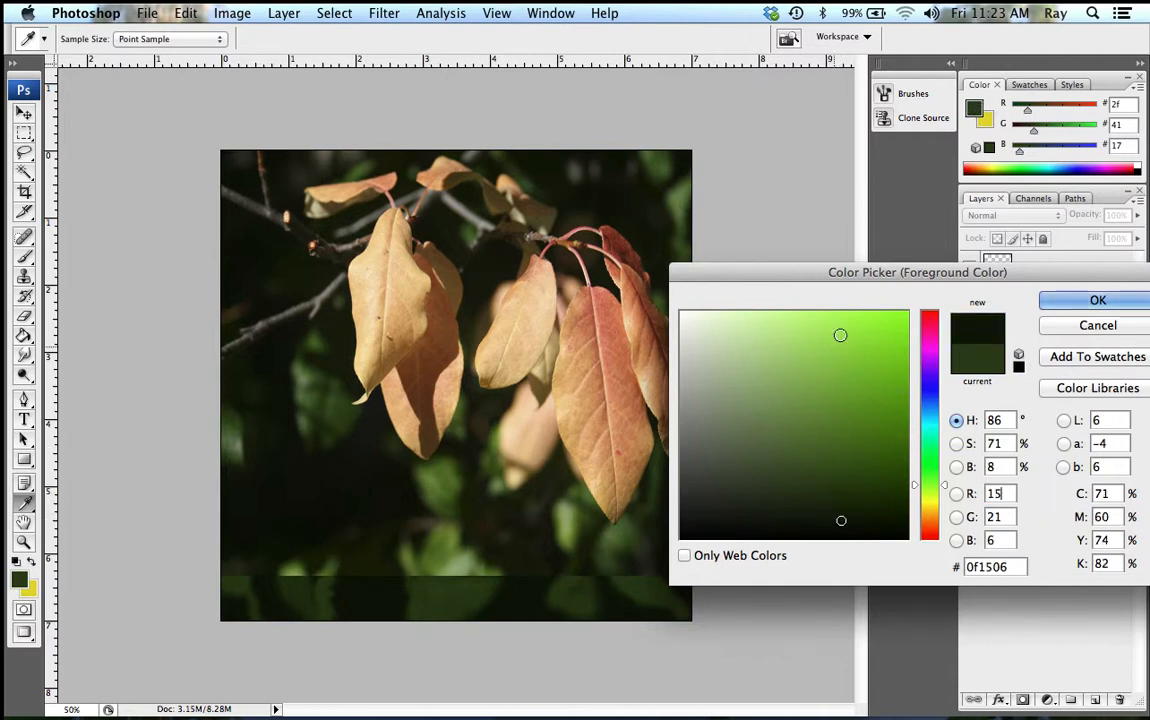
click(828, 335)
click(831, 430)
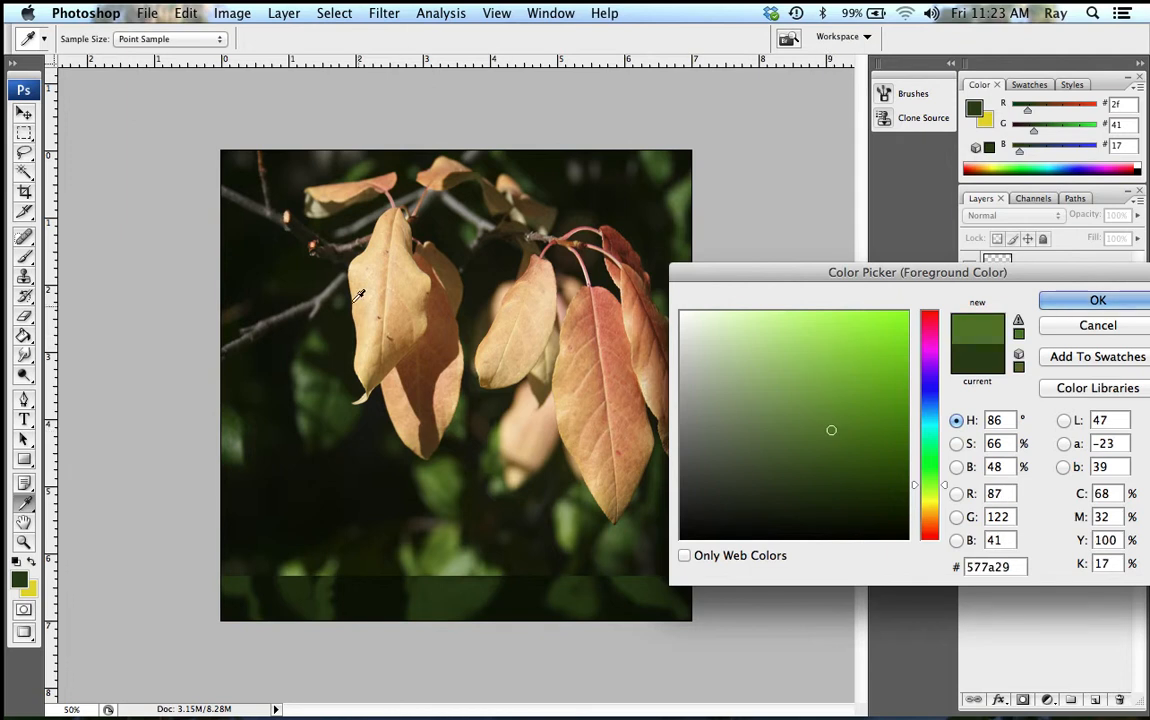
click(345, 410)
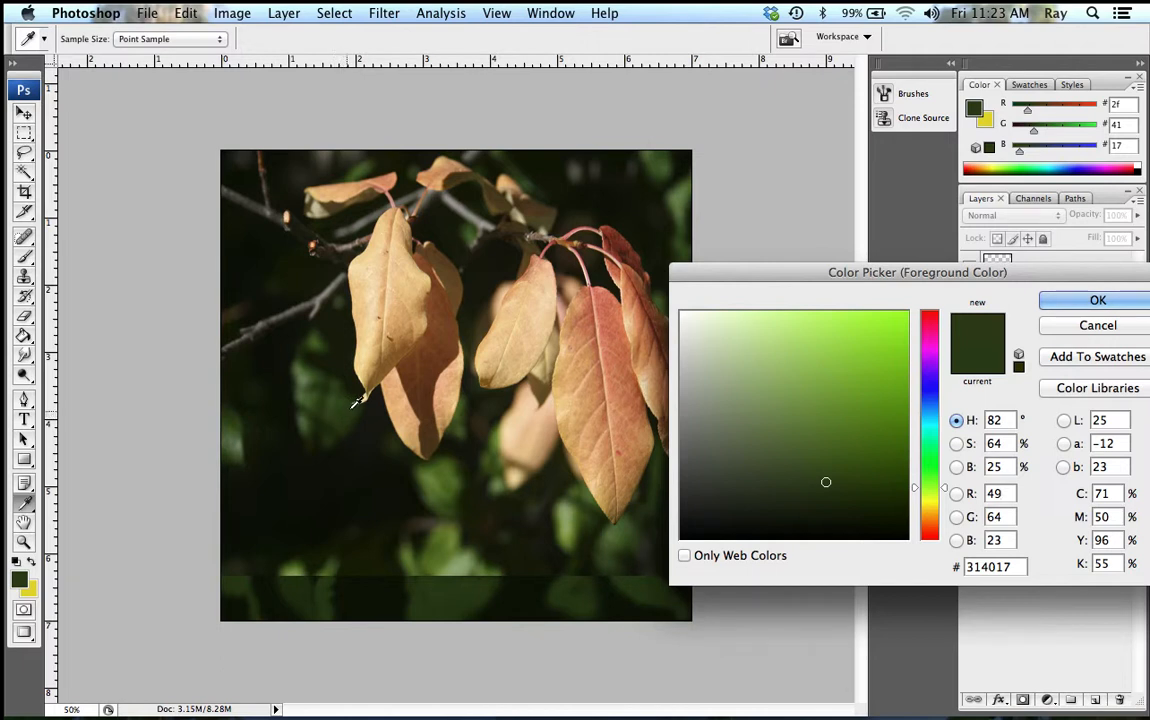
key(Return)
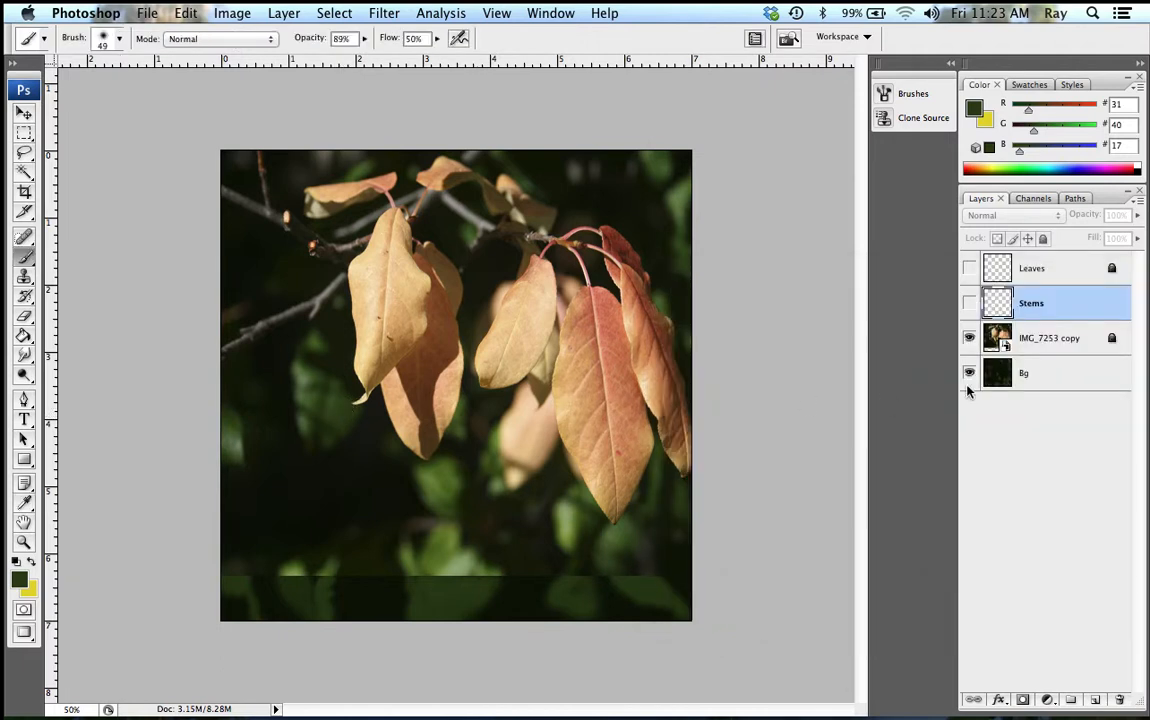
- Make Bg the active layer and hide the IMG_7253 copy photo so only the painted background shows
click(1055, 376)
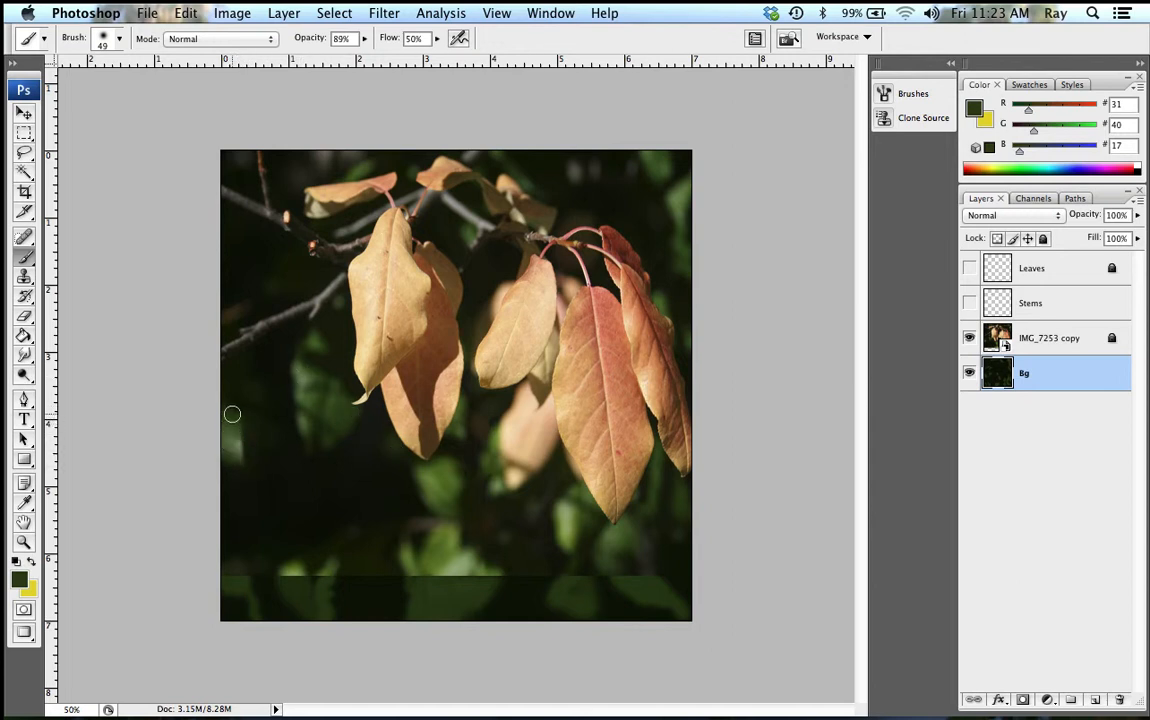
click(967, 340)
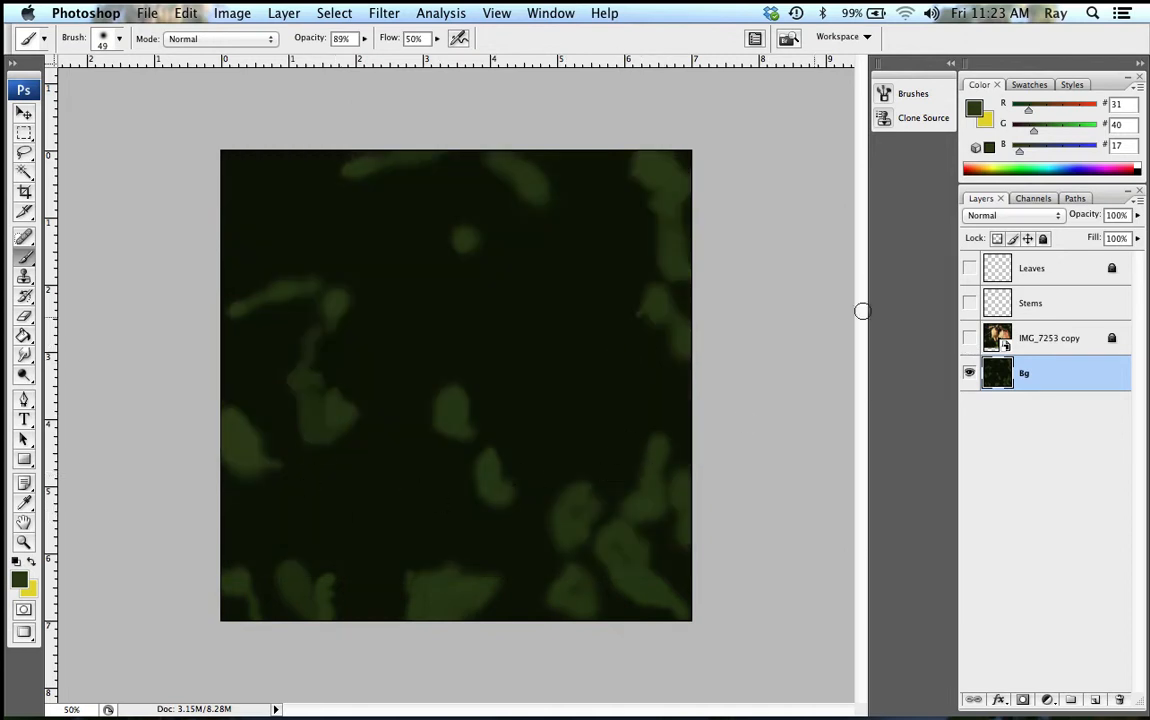
click(969, 340)
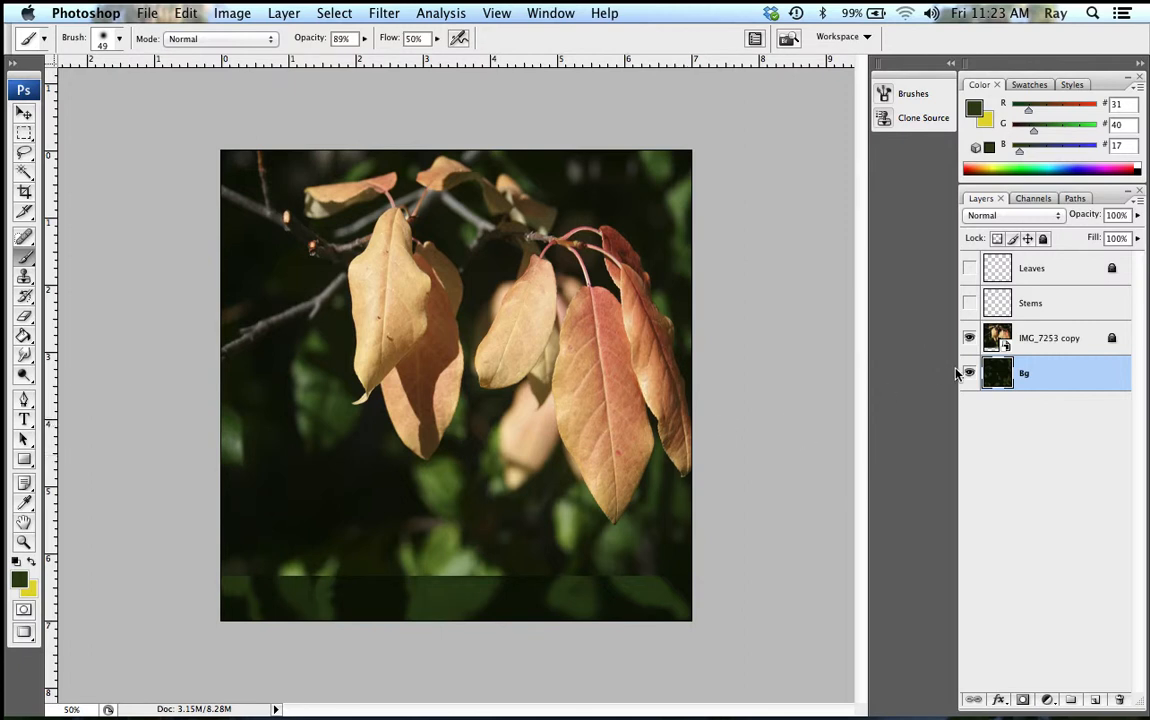
click(969, 374)
click(969, 338)
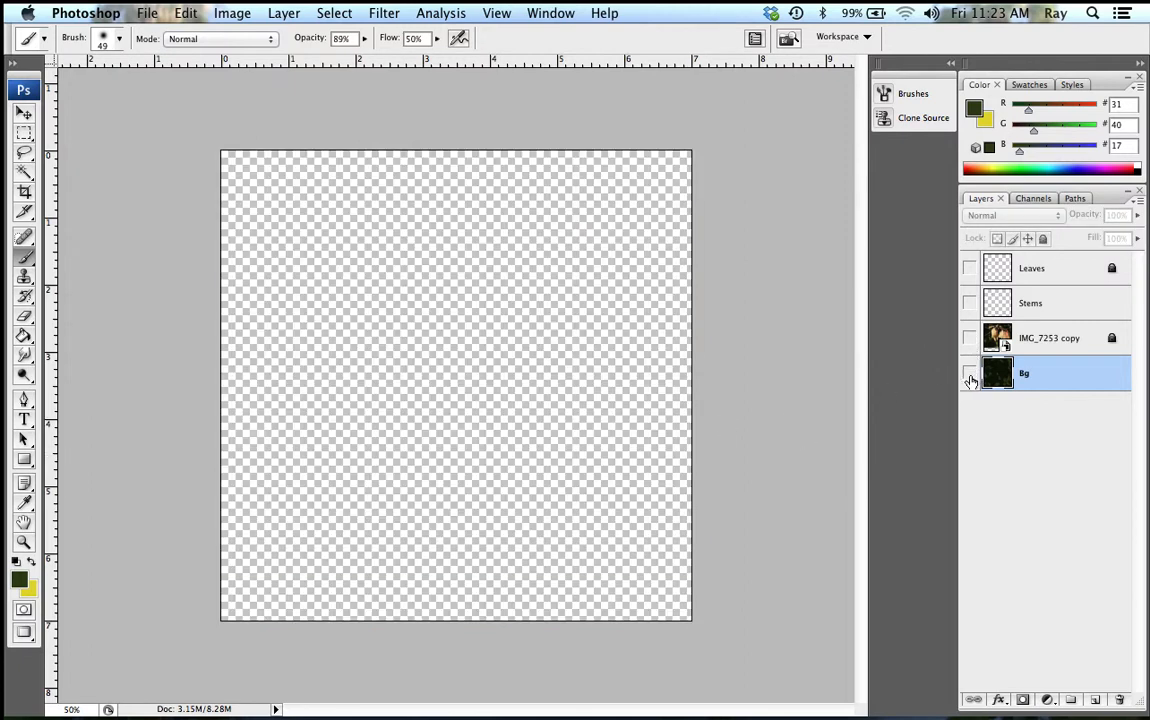
click(969, 374)
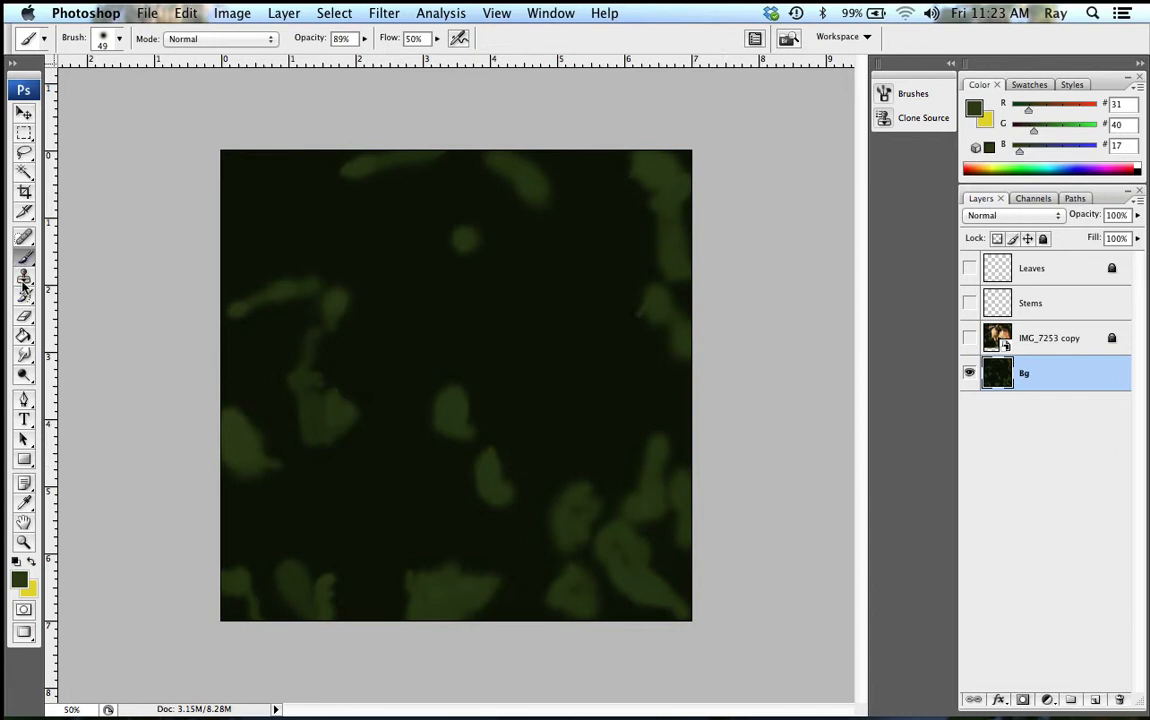
- Smudge the green patches near the lower-right corner of the Bg layer with the 24 px spatter brush enlarged to 66 px
click(26, 360)
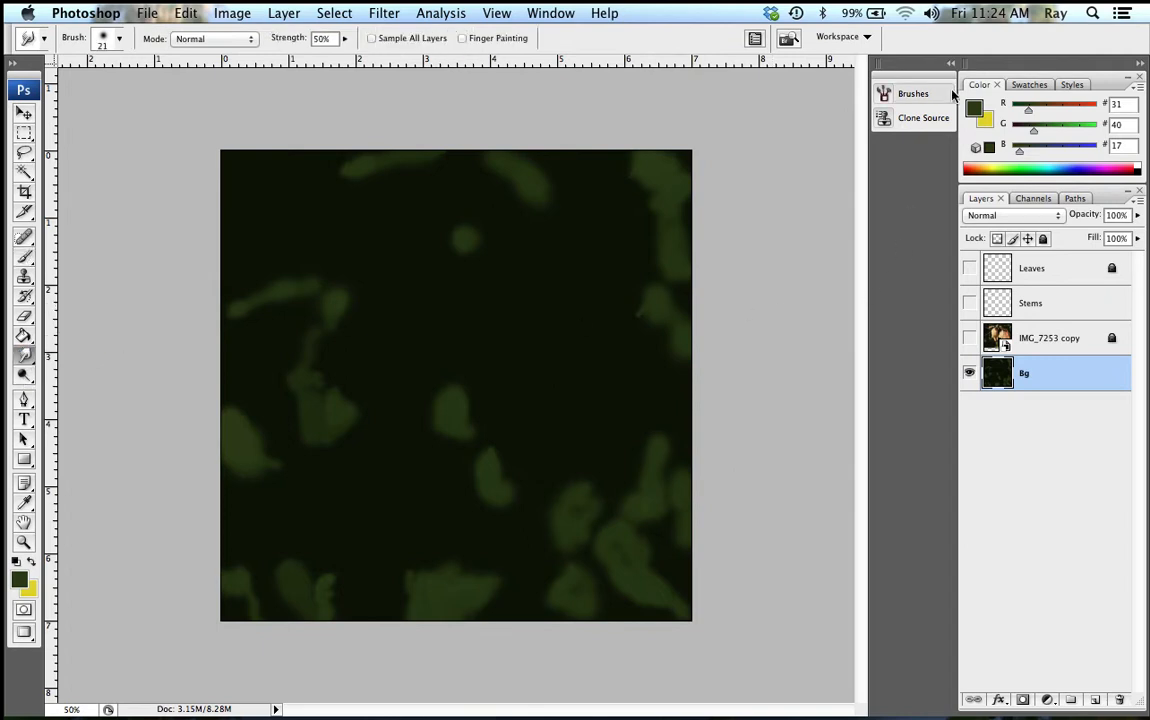
click(951, 63)
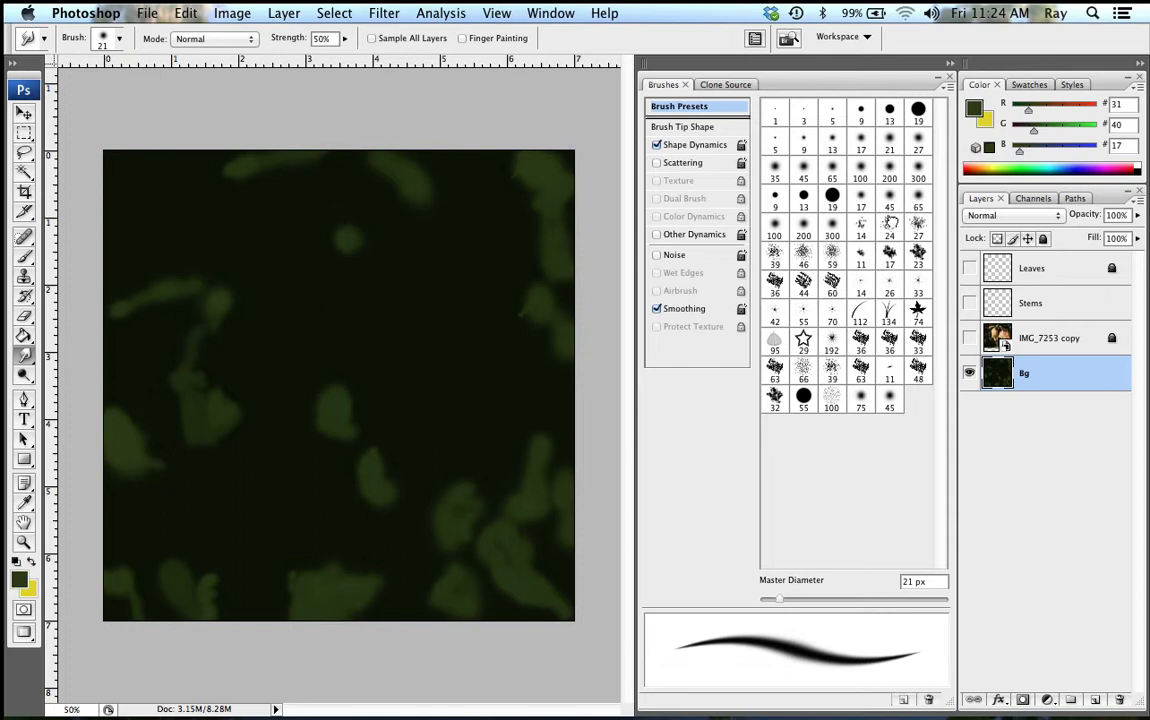
click(889, 228)
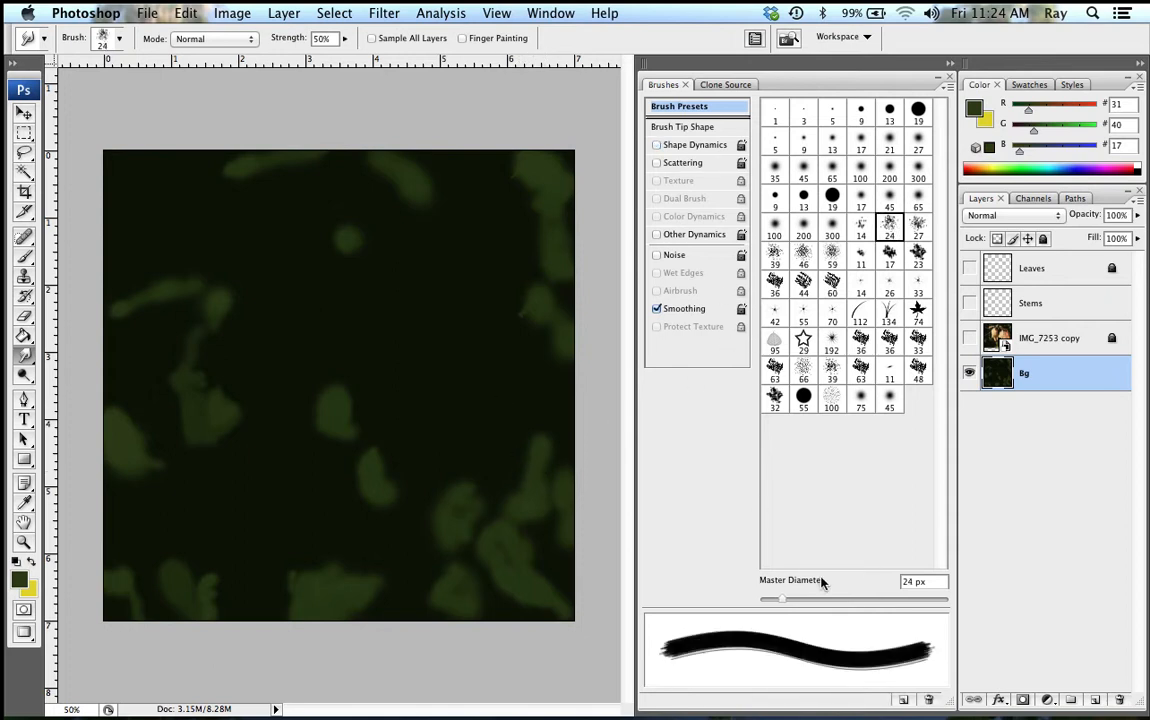
drag(786, 603, 821, 600)
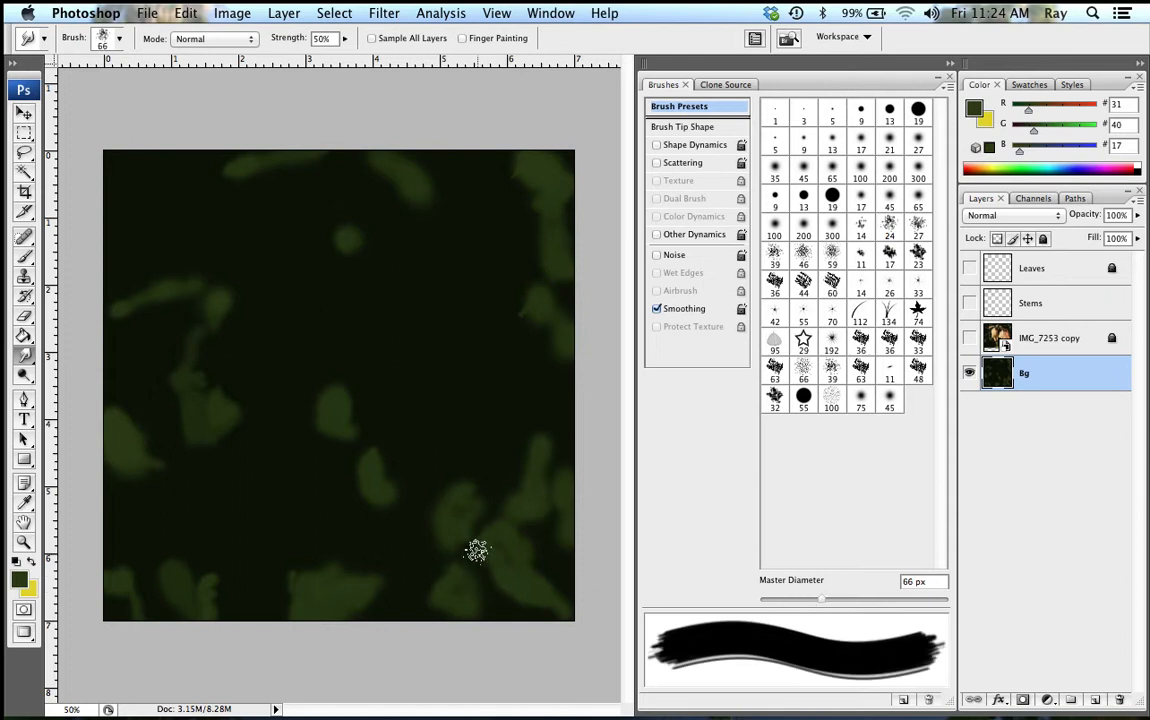
mouse_move(497, 519)
mouse_down()
mouse_move(475, 532)
mouse_move(480, 560)
mouse_move(511, 596)
mouse_up()
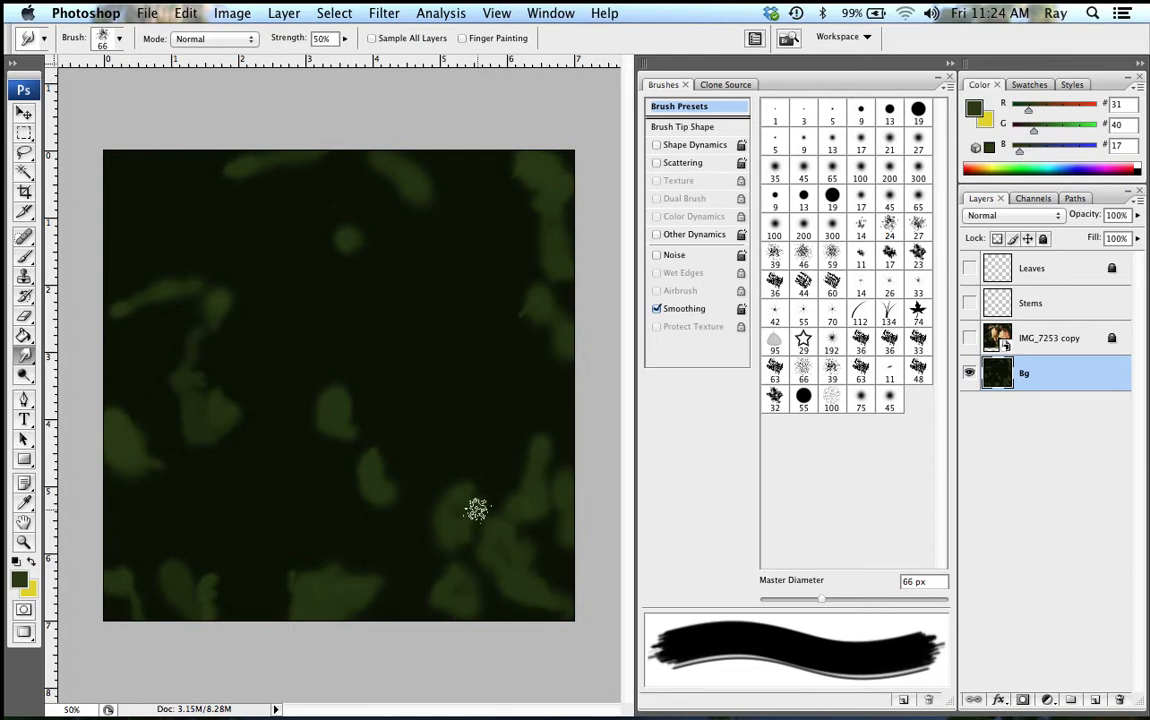
- Smudge the edges of the remaining green patches across the Bg layer with a 118 px brush, and show the photo layer again
drag(851, 601, 862, 600)
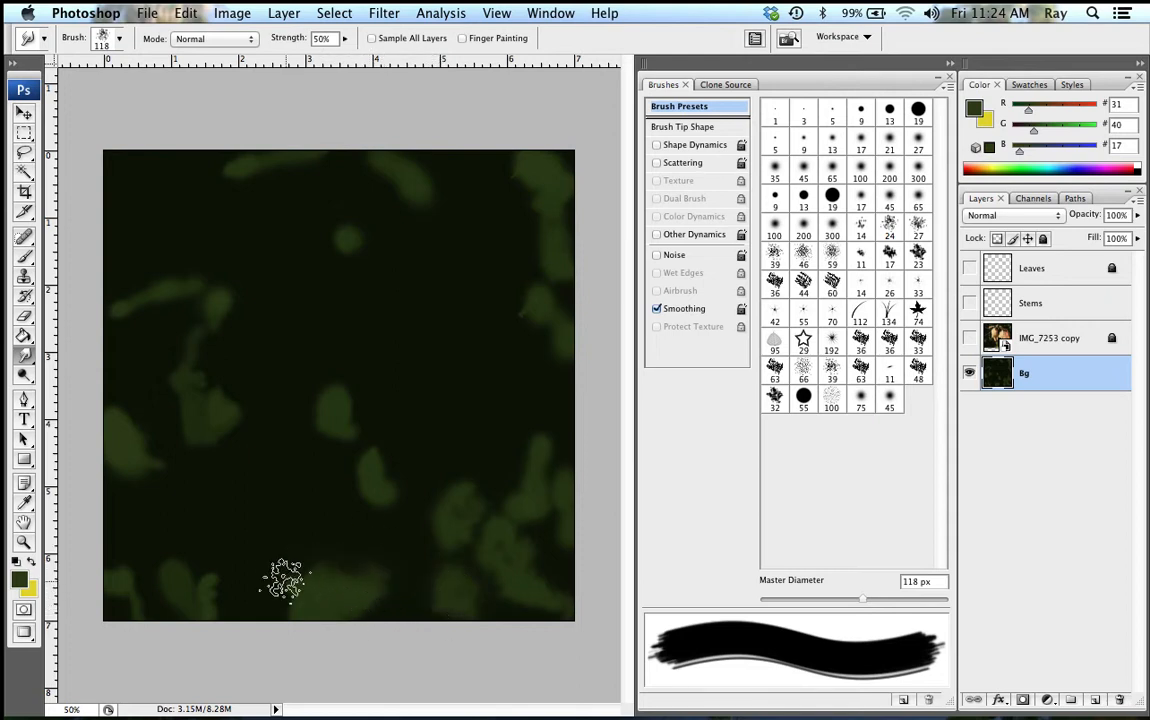
drag(285, 605, 305, 555)
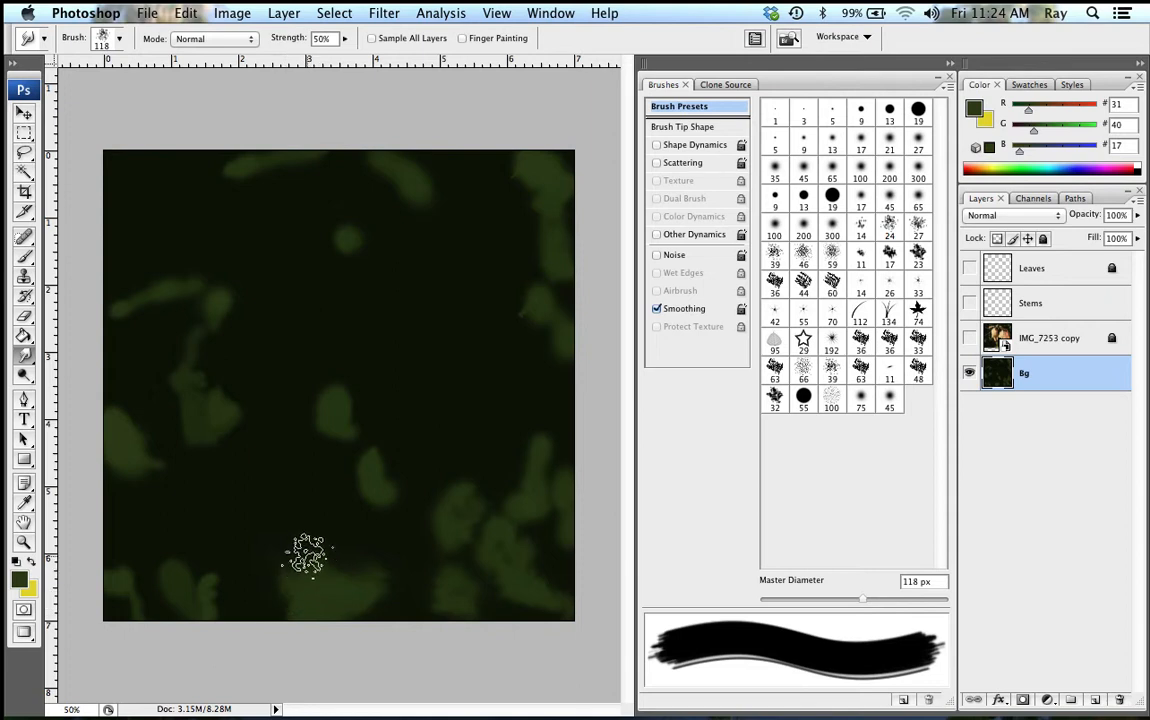
mouse_move(213, 596)
mouse_down()
mouse_move(213, 614)
mouse_move(184, 567)
mouse_up()
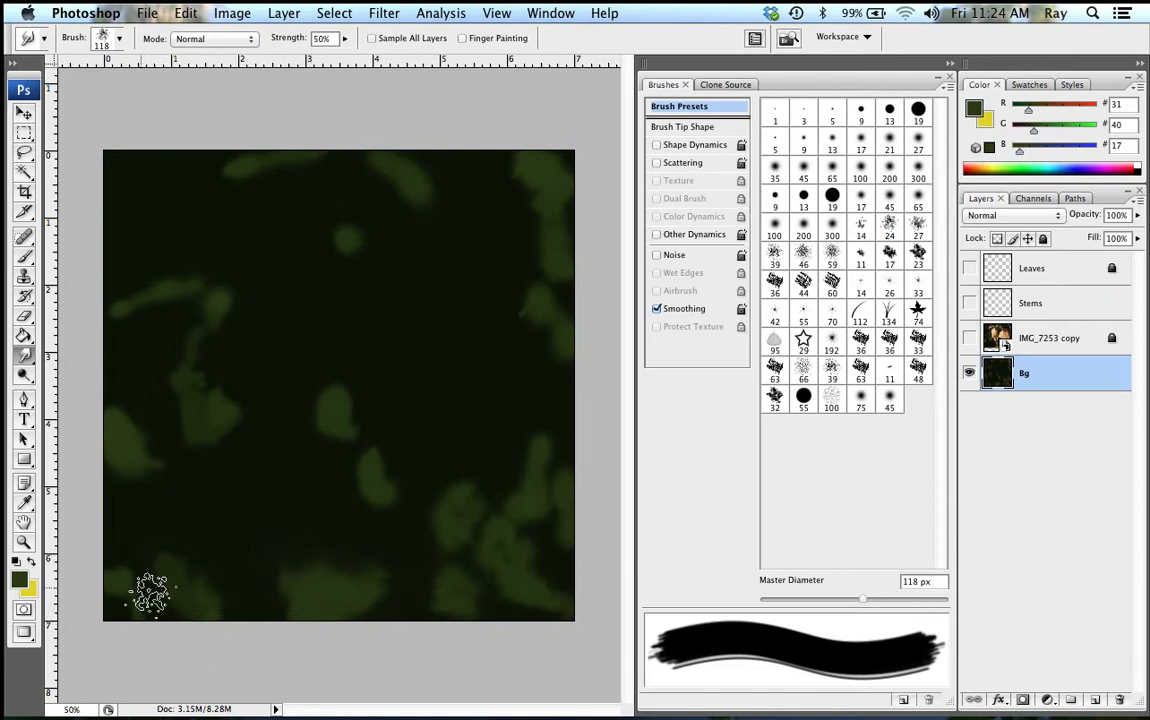
mouse_move(187, 496)
mouse_down()
mouse_move(143, 430)
mouse_move(104, 403)
mouse_move(157, 463)
mouse_move(118, 475)
mouse_move(217, 419)
mouse_move(191, 384)
mouse_move(193, 372)
mouse_move(208, 395)
mouse_move(230, 295)
mouse_move(120, 310)
mouse_move(180, 278)
mouse_move(118, 310)
mouse_up()
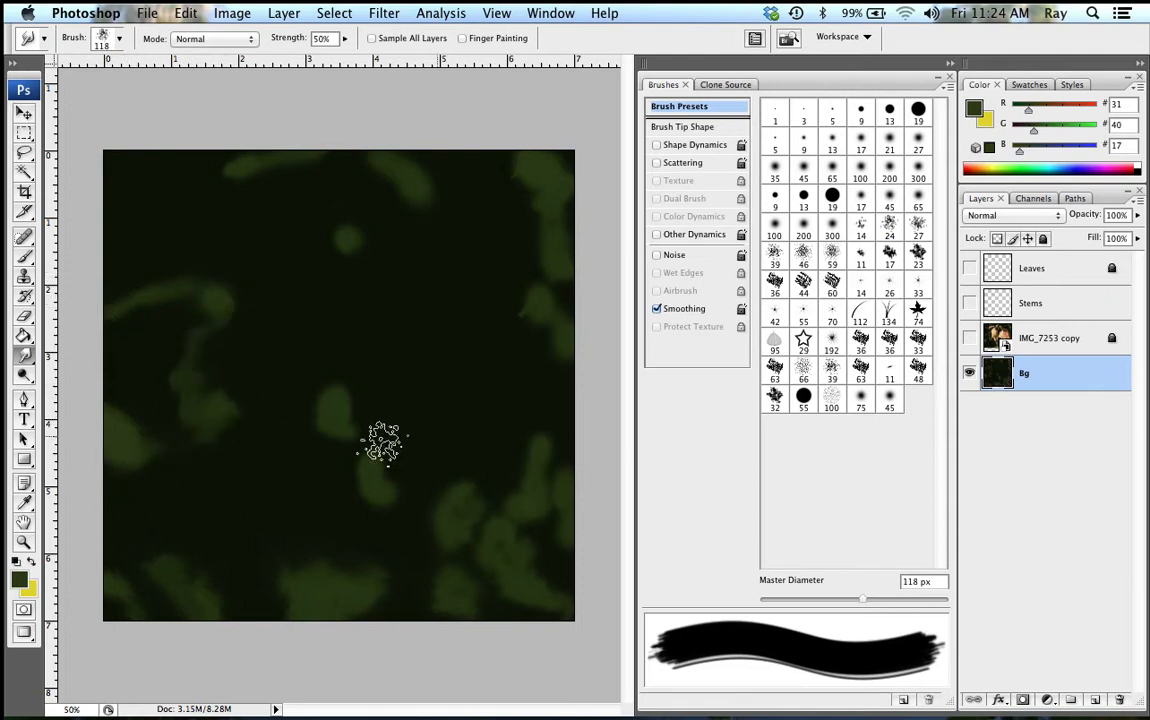
mouse_move(349, 418)
mouse_down()
mouse_move(337, 379)
mouse_move(320, 401)
mouse_move(352, 449)
mouse_move(402, 489)
mouse_move(377, 462)
mouse_move(364, 472)
mouse_move(388, 509)
mouse_move(434, 488)
mouse_up()
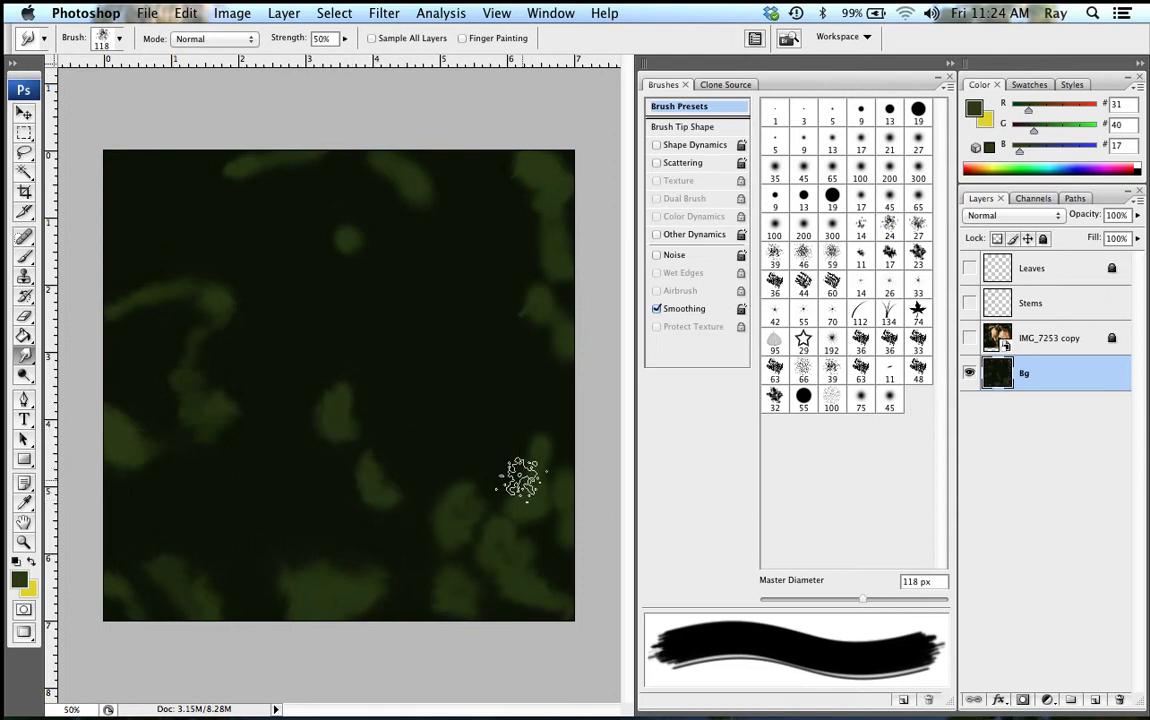
mouse_move(519, 478)
mouse_down()
mouse_move(552, 452)
mouse_move(561, 539)
mouse_up()
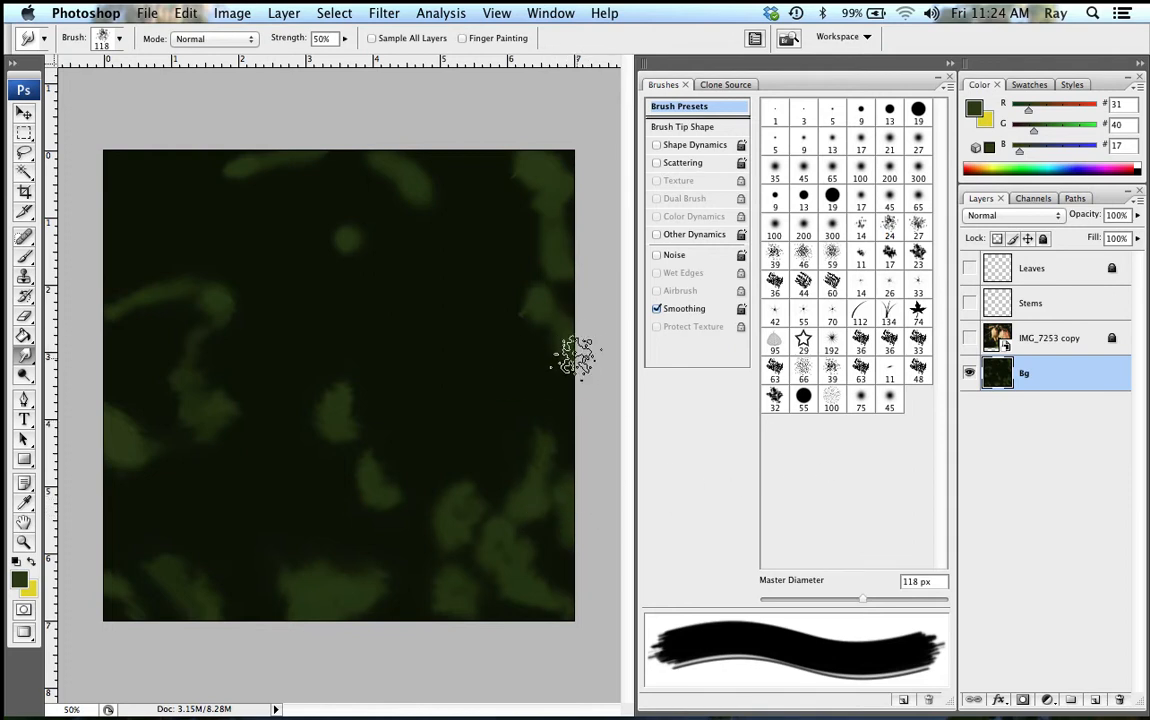
mouse_move(570, 350)
mouse_down()
mouse_move(534, 313)
mouse_move(545, 285)
mouse_move(576, 284)
mouse_move(526, 175)
mouse_up()
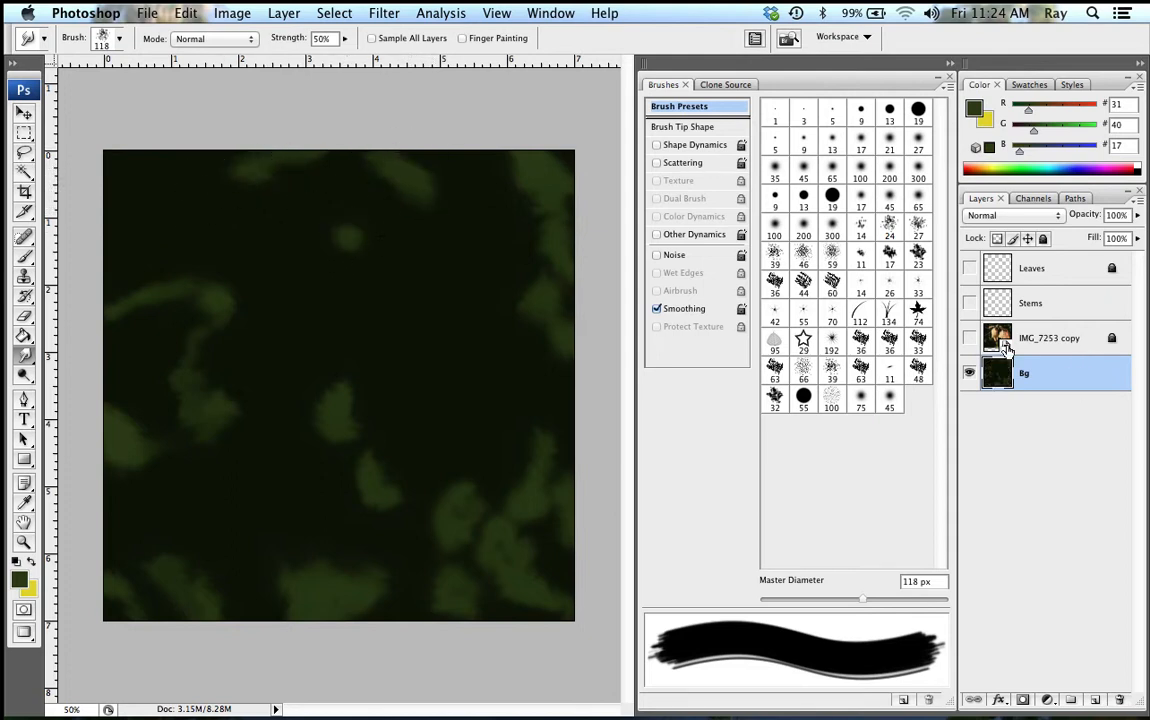
click(969, 338)
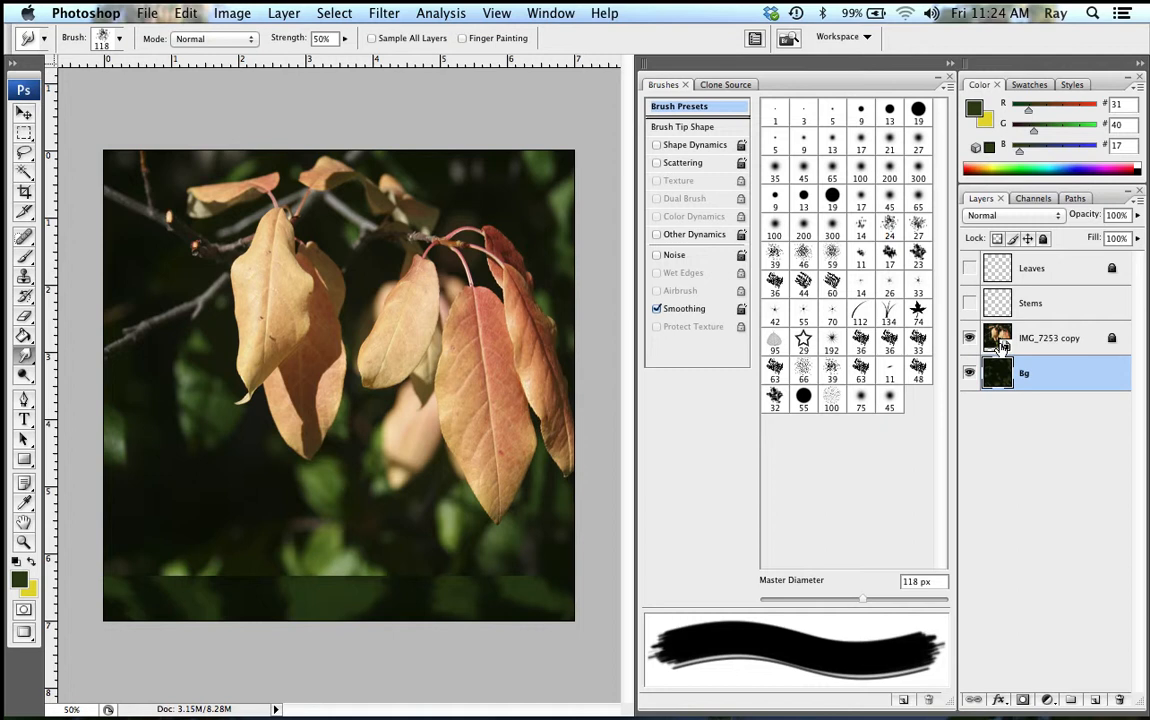
- Choose the soft 65 px brush for the Smudge tool and turn off its Shape Dynamics
click(969, 373)
click(968, 374)
click(838, 172)
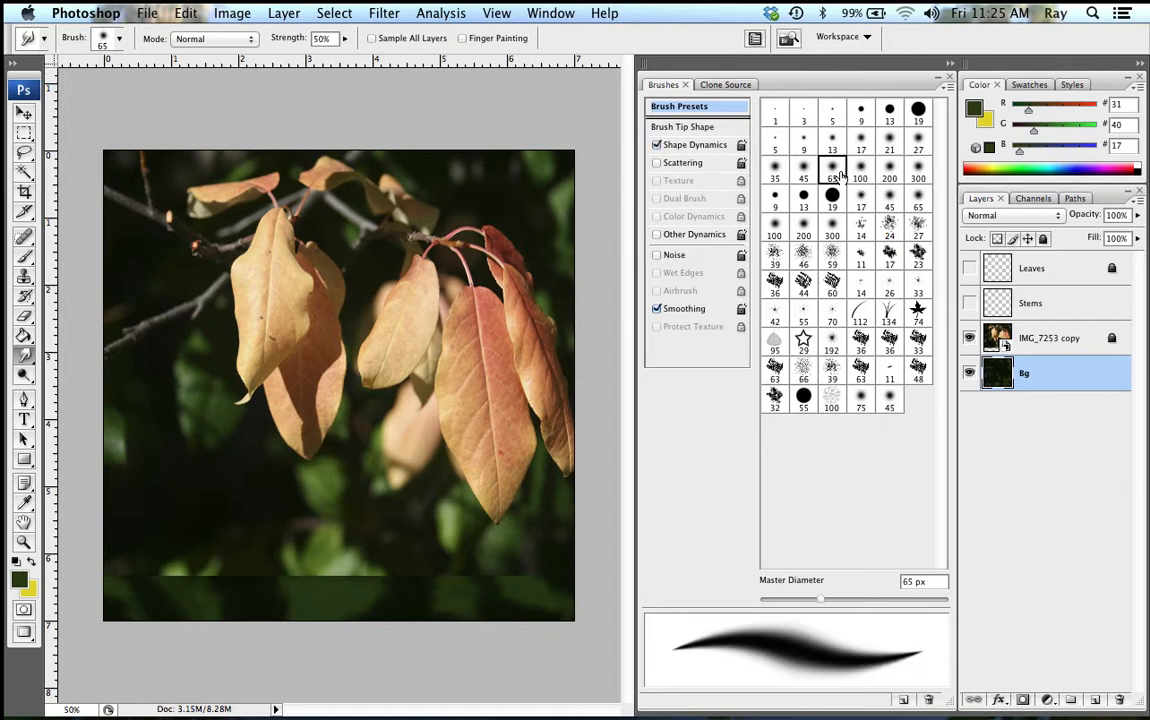
click(657, 145)
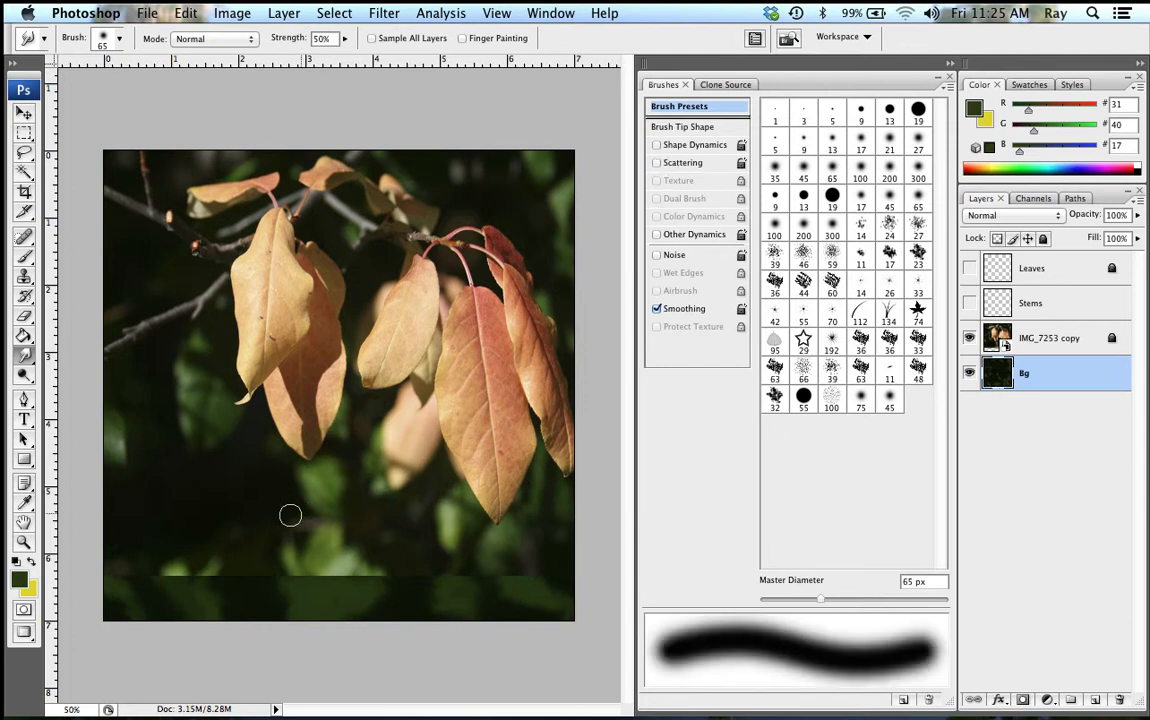
- Set the foreground color to very dark green #181c0b, sampled from the shadow area beside the yellow leaf in the photo
click(975, 111)
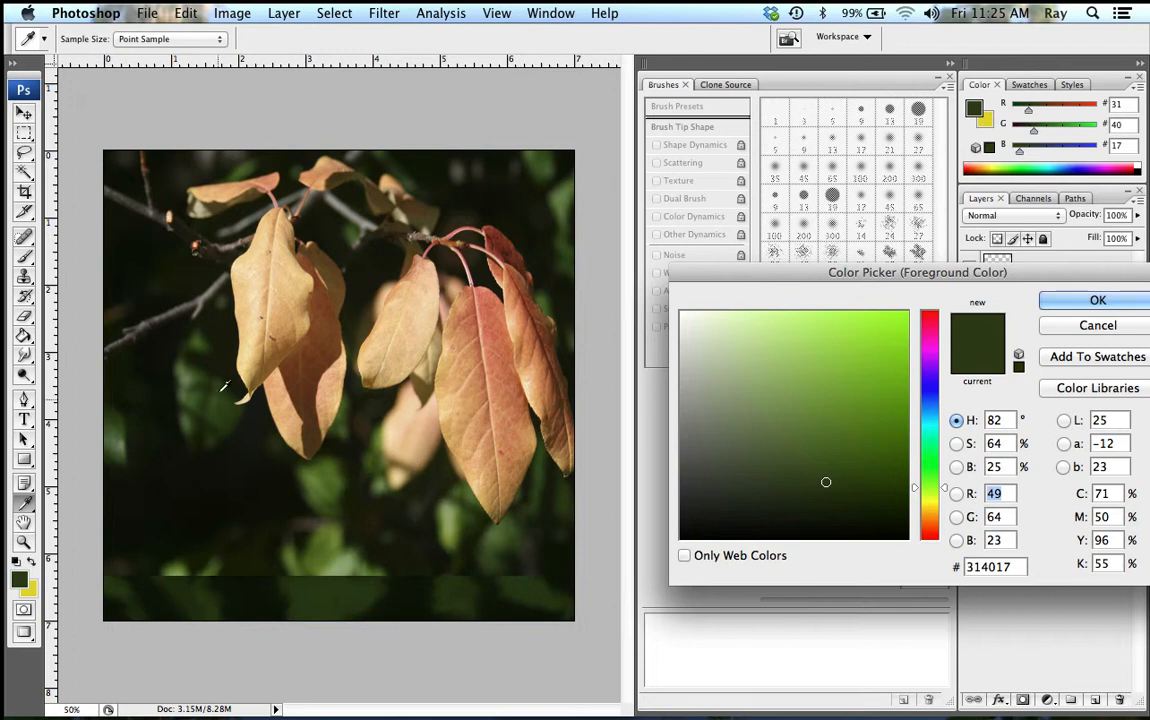
click(200, 327)
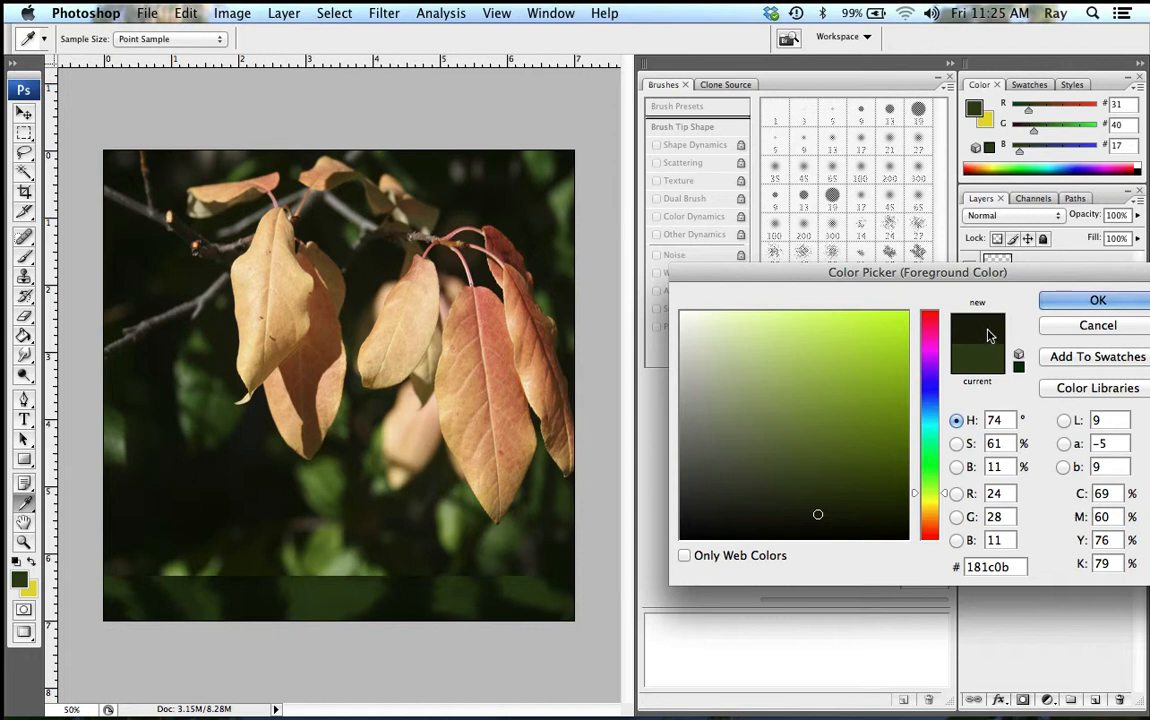
click(1088, 301)
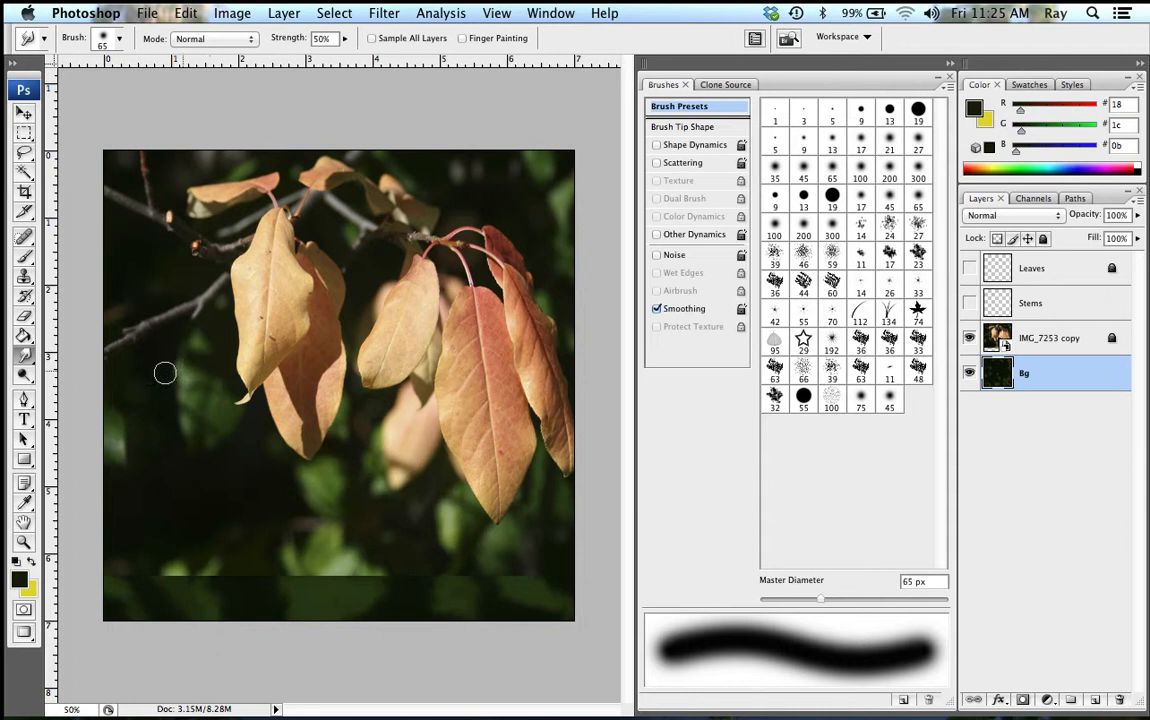
- Hide the photo layer and paint a few #181c0b patches on the Bg layer with the soft 49 px brush
click(24, 255)
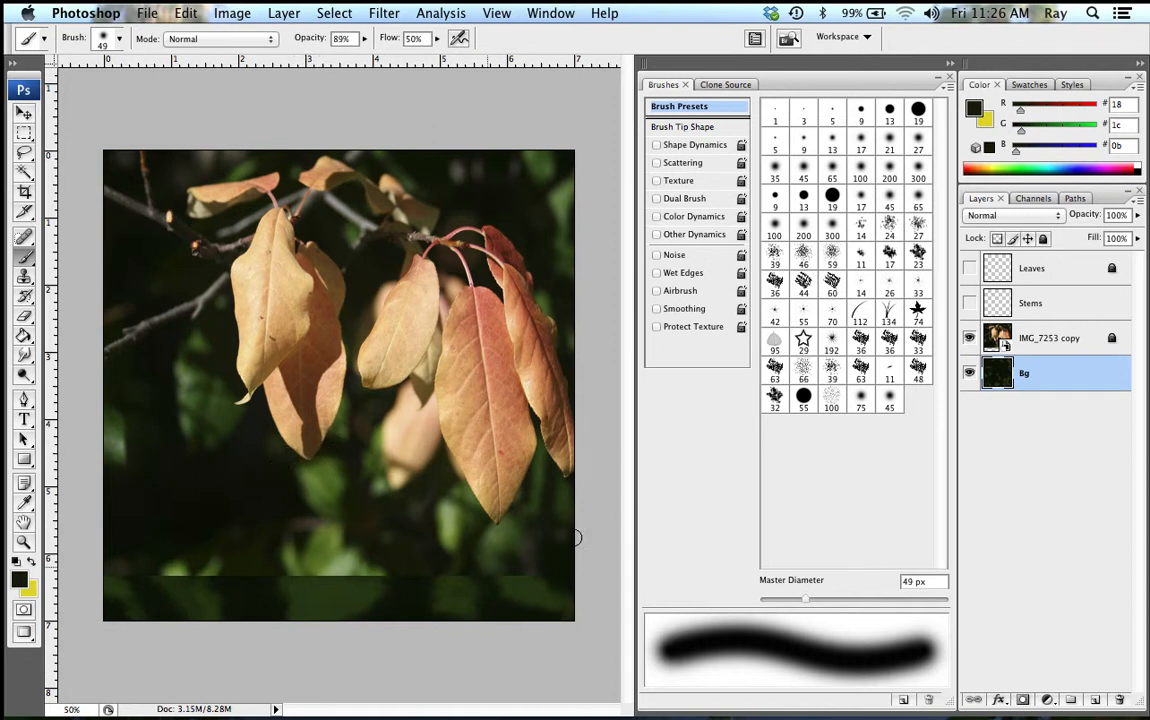
click(969, 340)
click(970, 338)
click(970, 338)
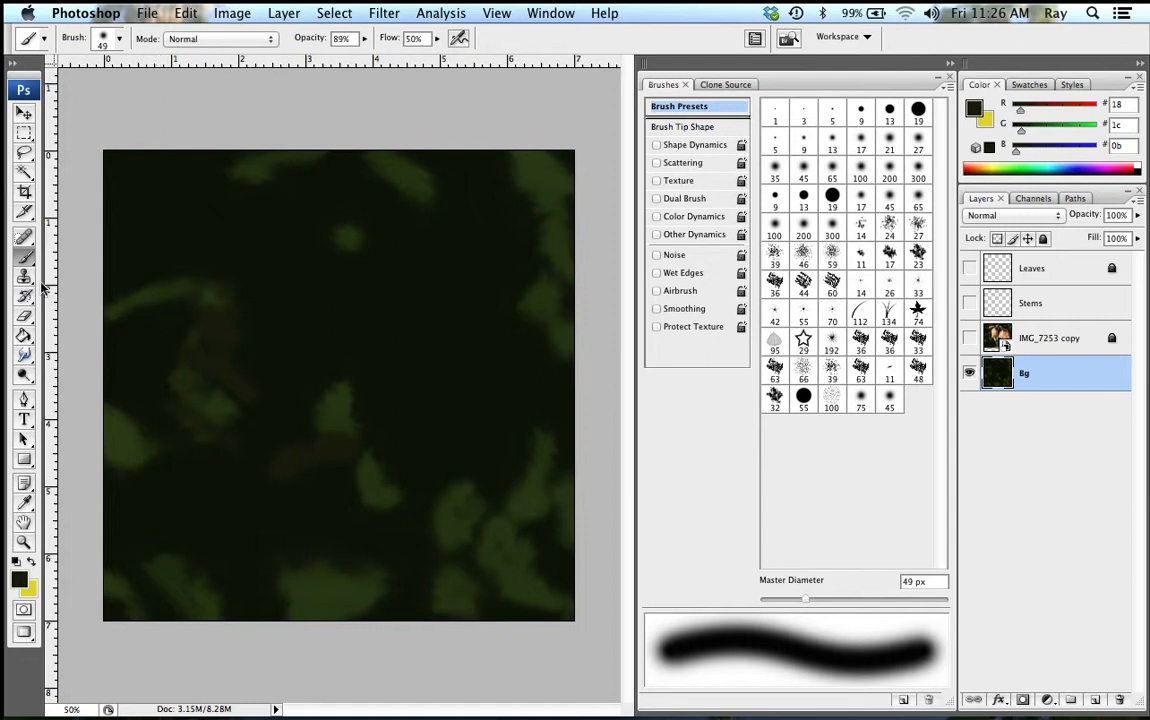
- Set the foreground color to #161b0a, sampled from the dark patch beside the green foliage on the Bg layer
click(976, 113)
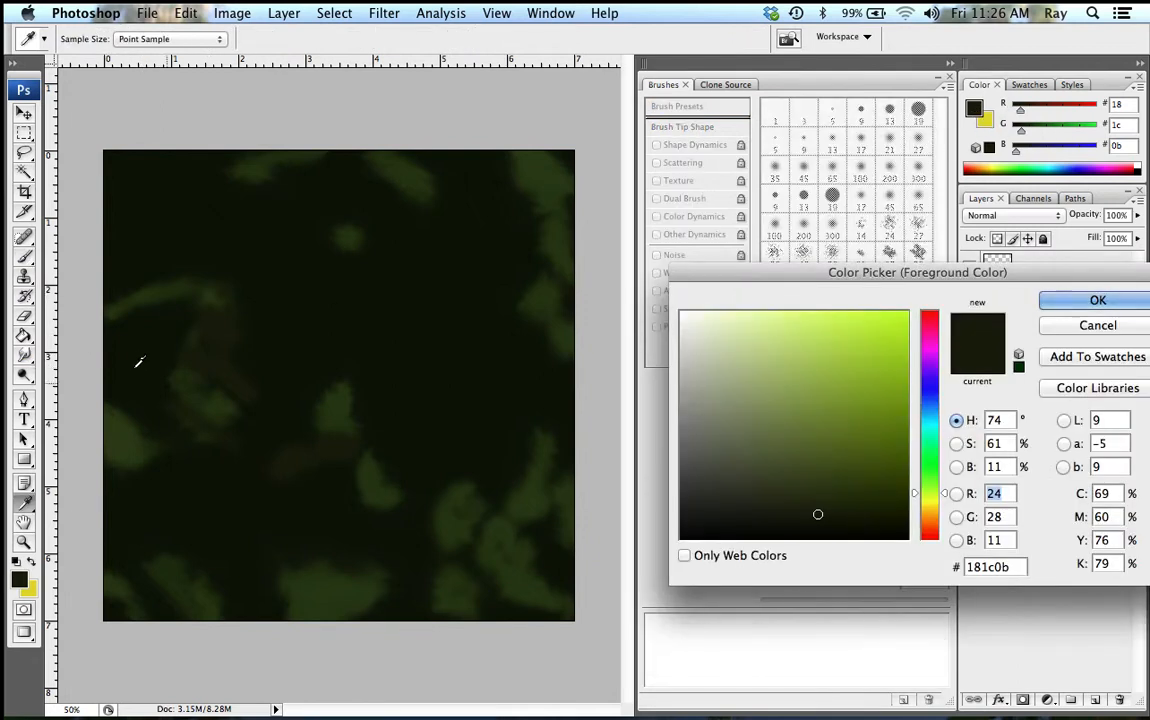
click(231, 353)
click(213, 355)
click(218, 368)
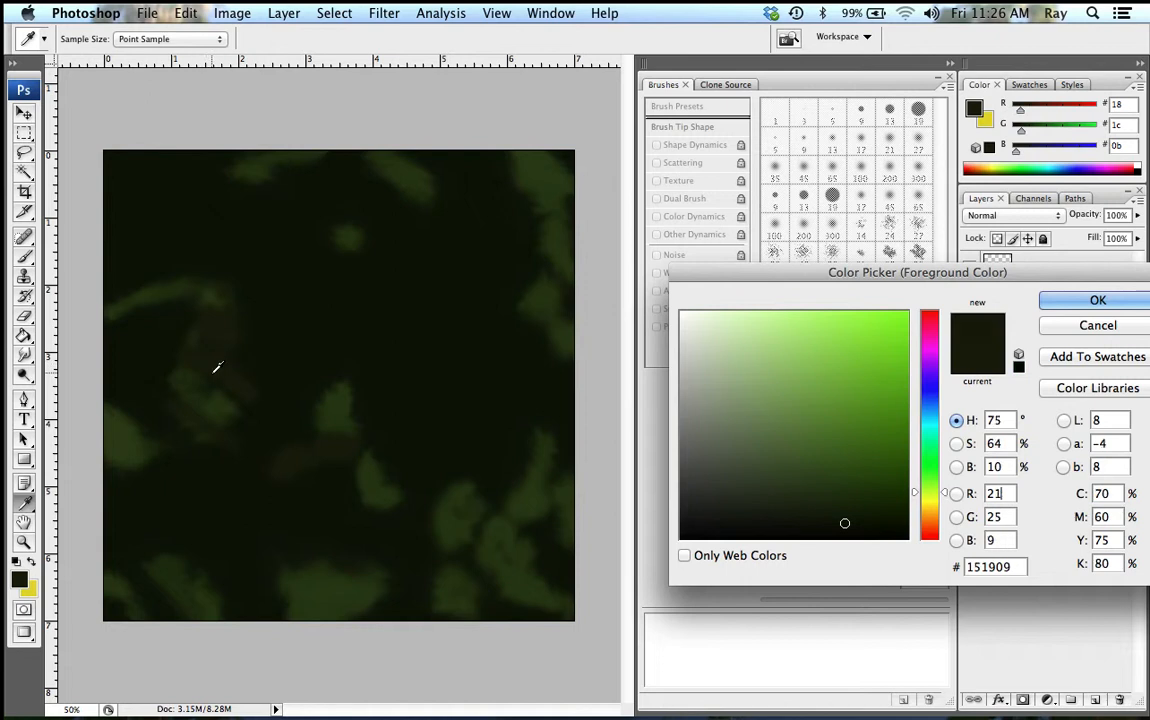
click(249, 363)
click(380, 295)
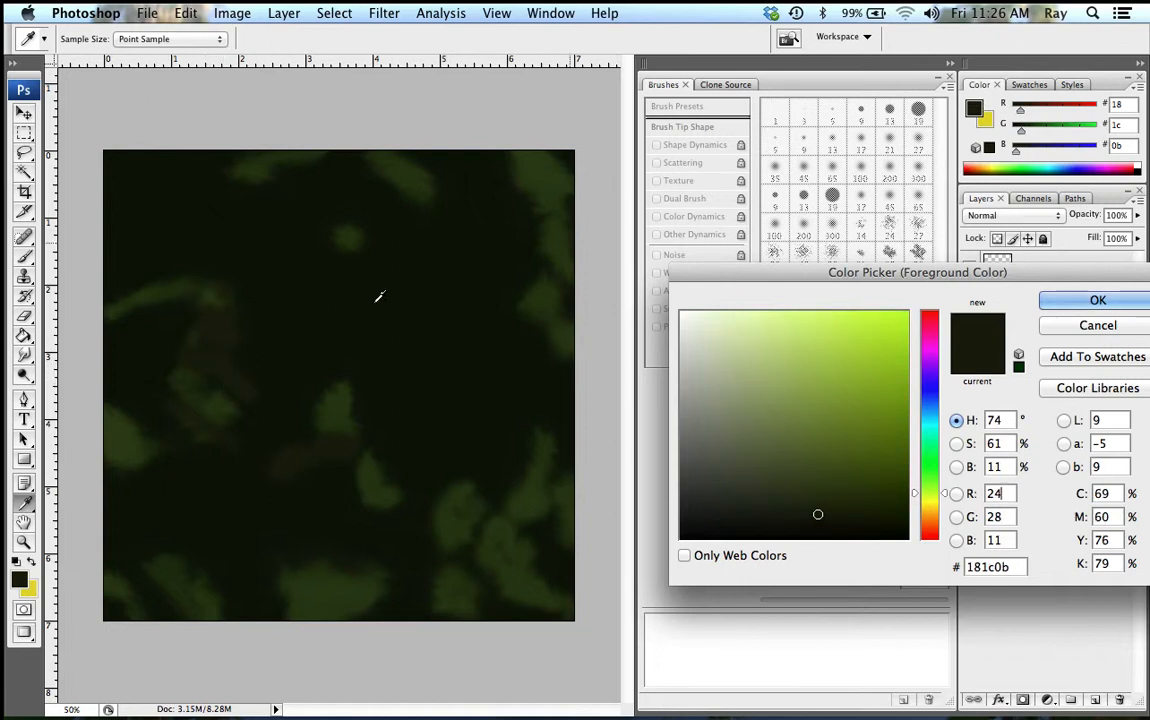
click(218, 359)
click(231, 370)
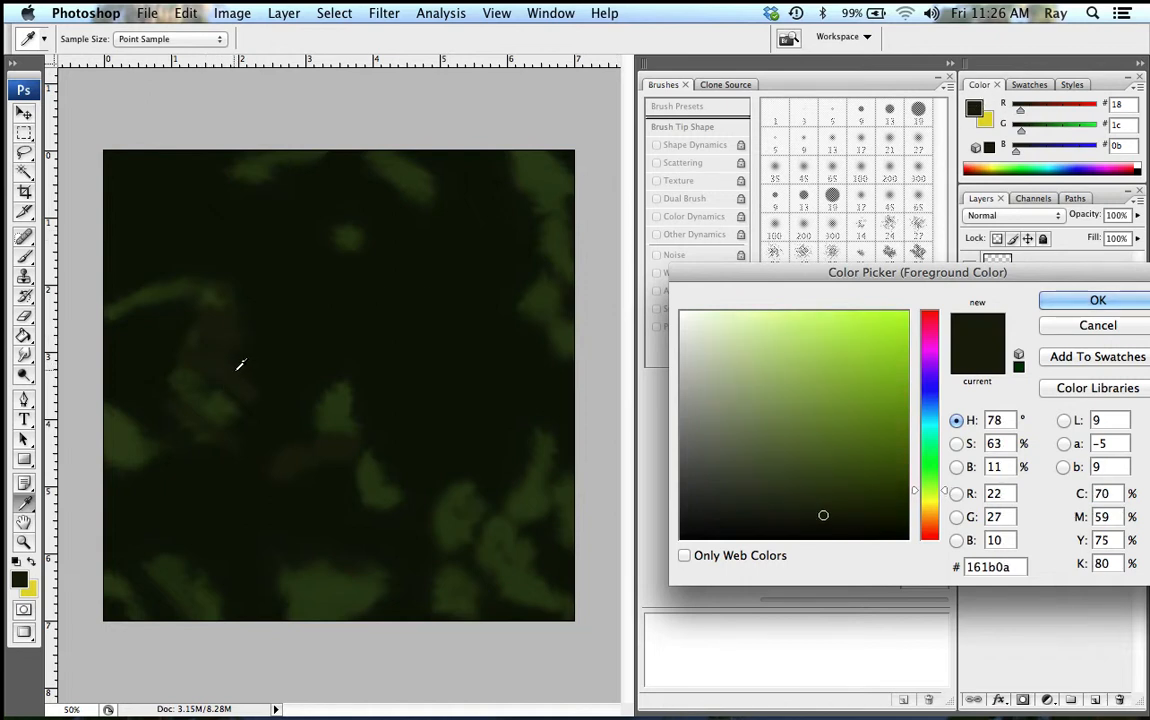
key(Return)
key(b)
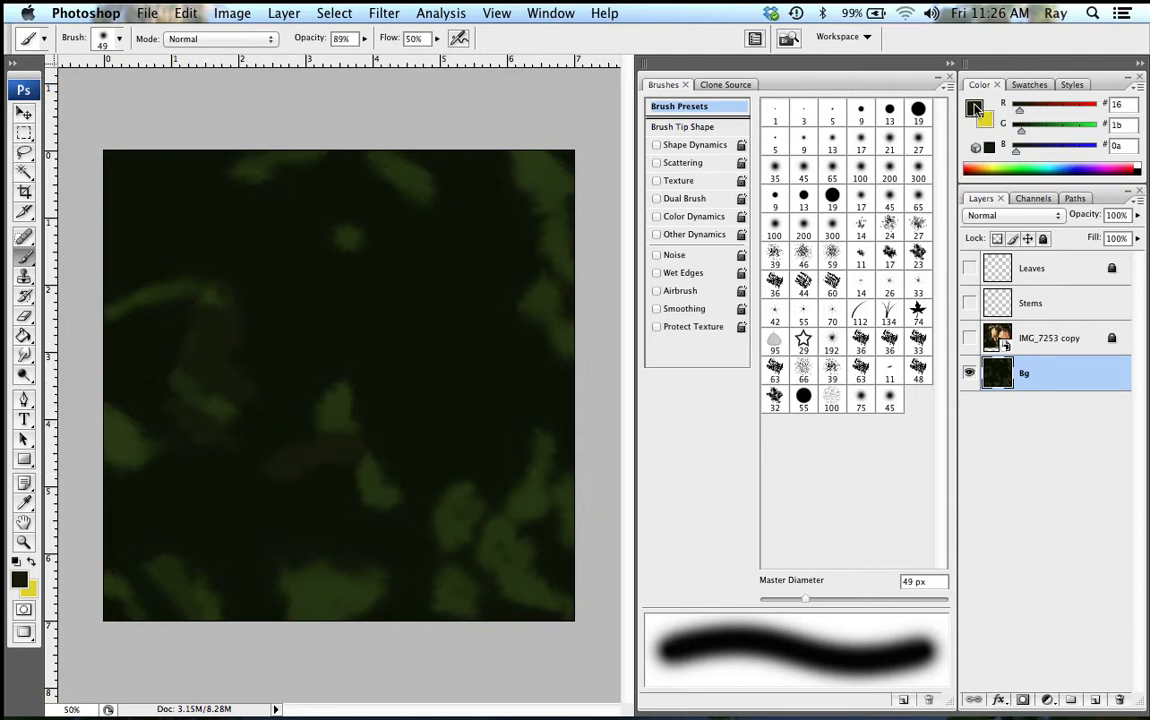
- Set the foreground color to black #000000 and paint soft 49 px shadow strokes over the brownish patches on the Bg layer
click(973, 107)
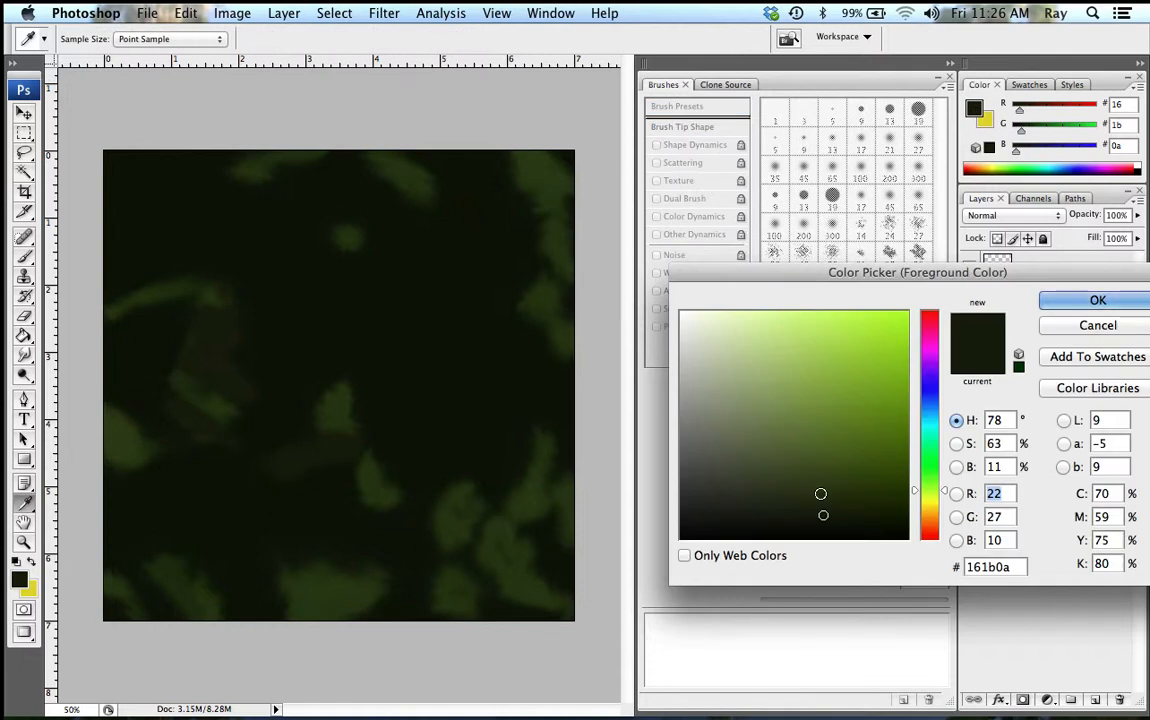
click(875, 537)
click(1088, 304)
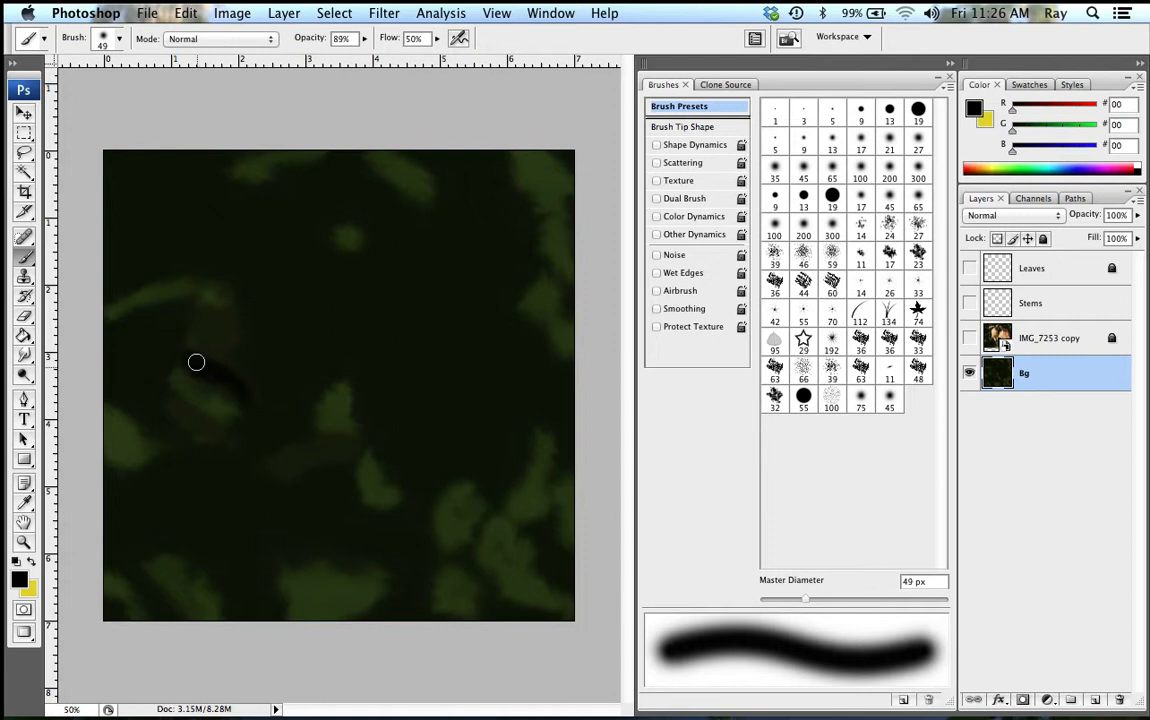
mouse_move(196, 362)
mouse_down()
mouse_move(213, 332)
mouse_move(226, 334)
mouse_move(200, 305)
mouse_up()
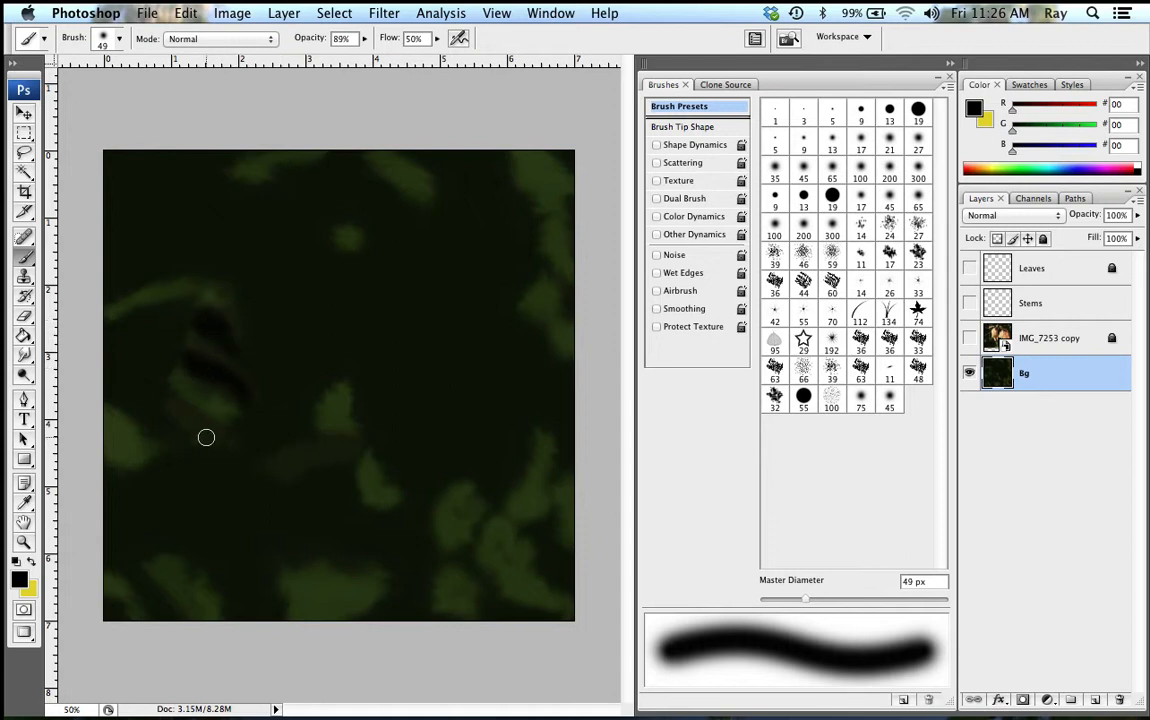
drag(176, 410, 216, 422)
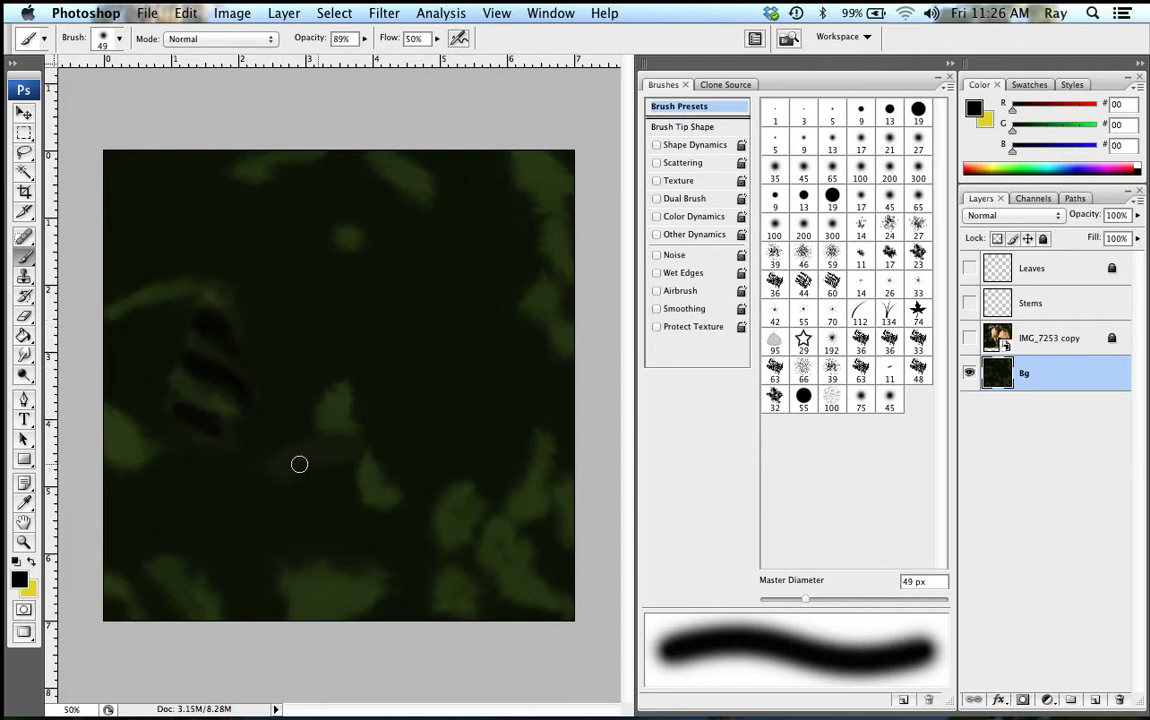
mouse_move(298, 467)
mouse_down()
mouse_move(358, 453)
mouse_move(288, 468)
mouse_move(275, 466)
mouse_move(349, 444)
mouse_move(285, 452)
mouse_up()
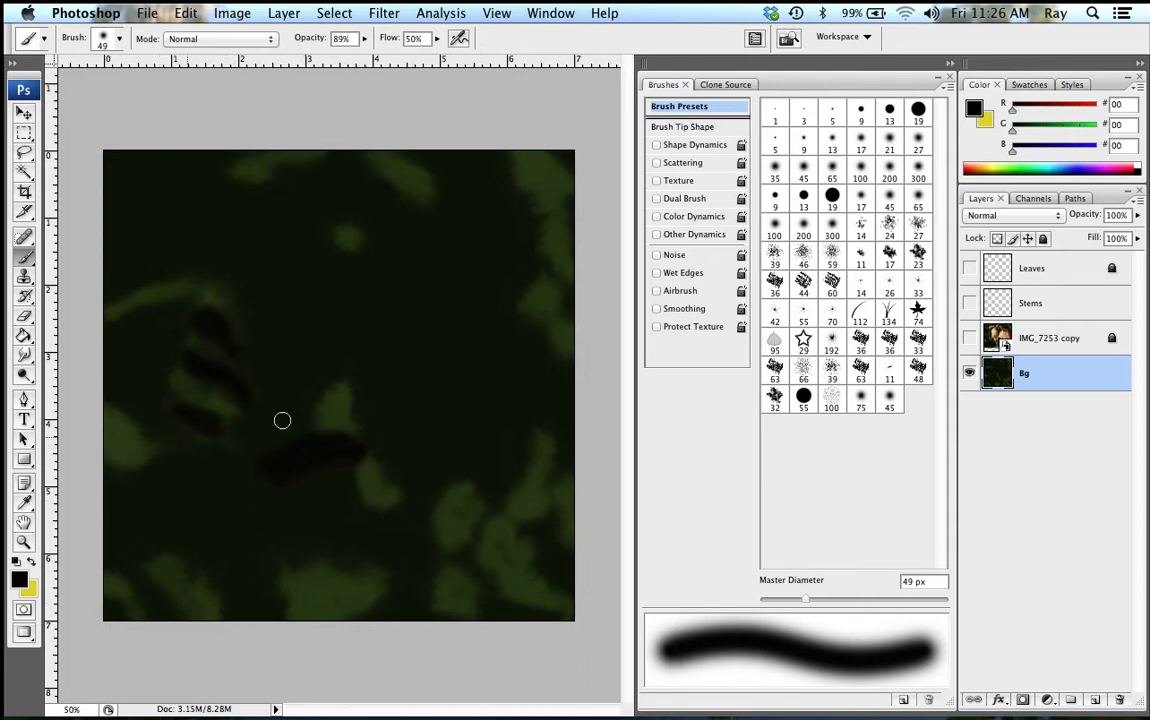
- Show the photo and Stems layers and hide the painted Bg layer
click(970, 339)
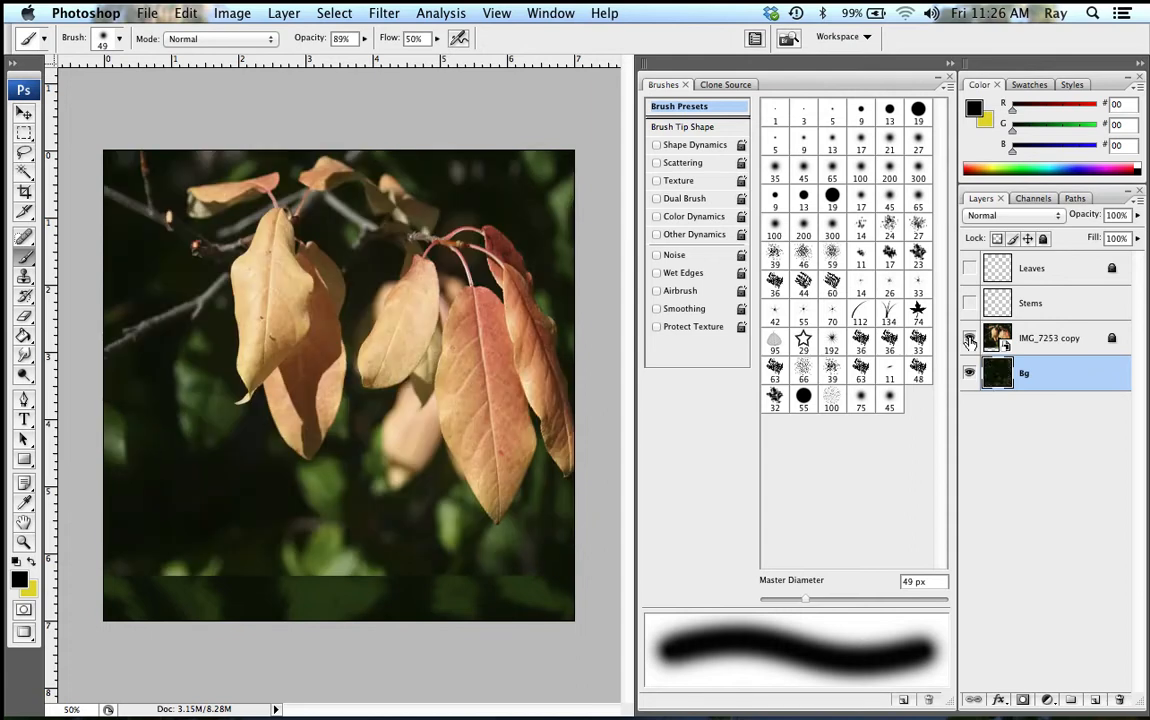
click(970, 339)
click(970, 339)
click(969, 304)
click(970, 374)
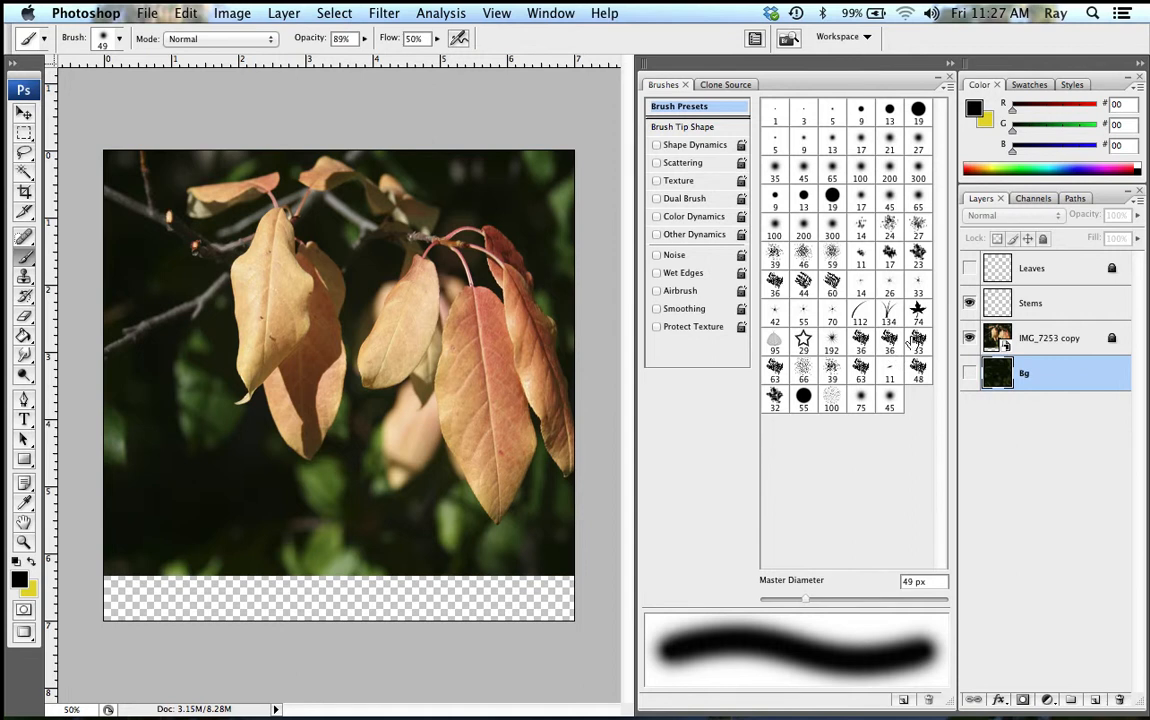
- Compare the painted twig on the Stems layer with the photo, and view it over the Bg layer with the photo hidden
key(super+equal)
key(super+equal)
key(super+equal)
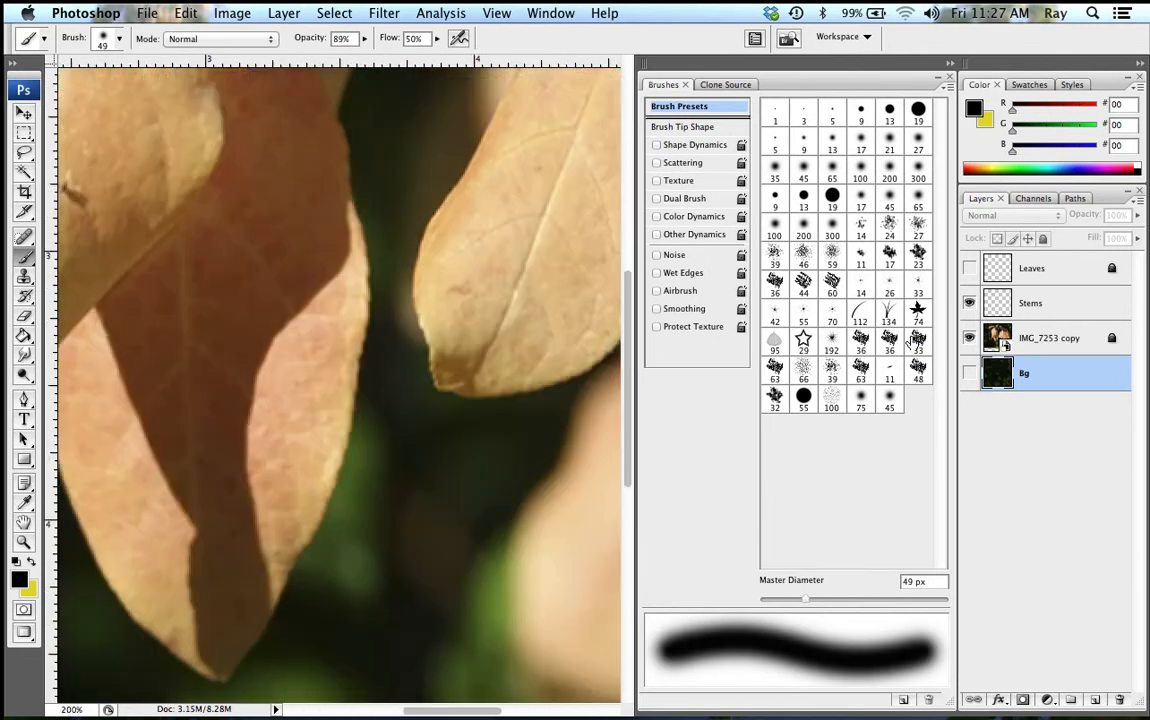
key(h)
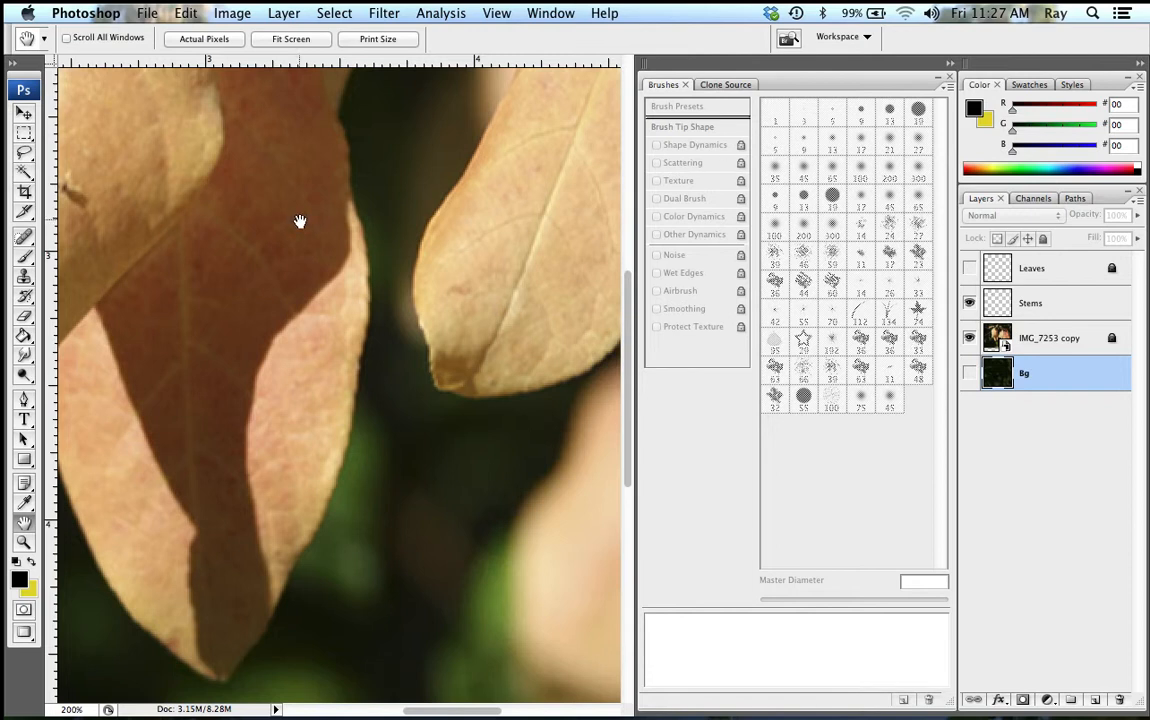
drag(299, 221, 680, 557)
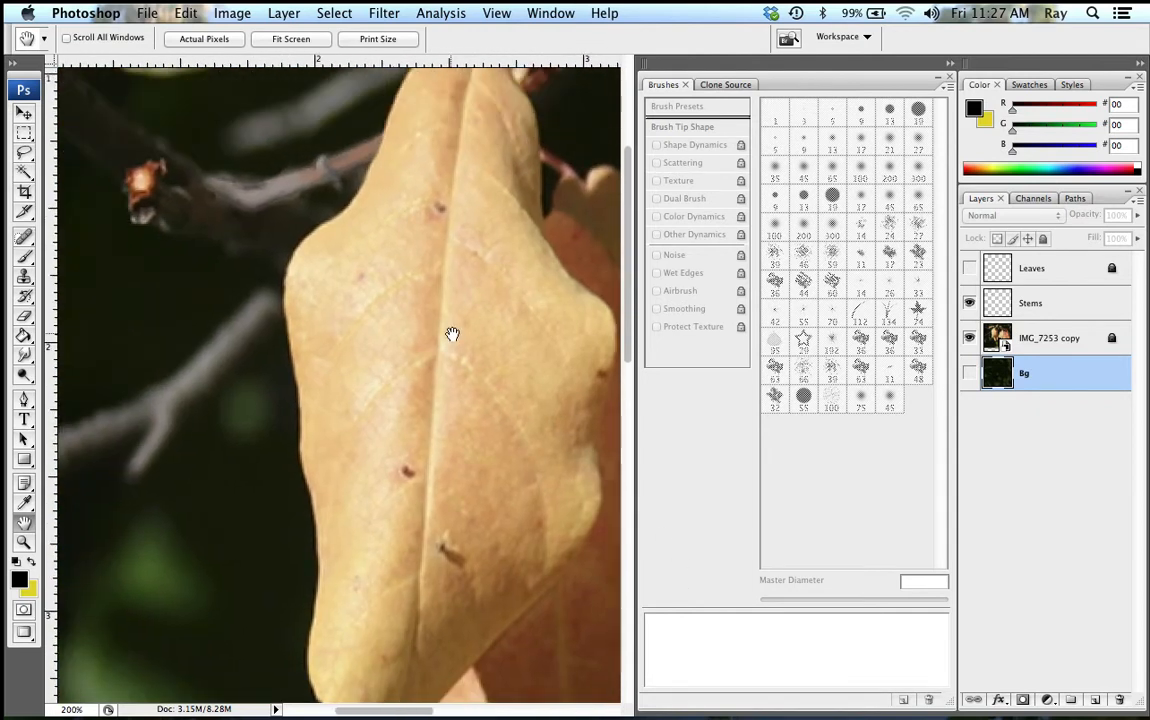
drag(452, 334, 539, 511)
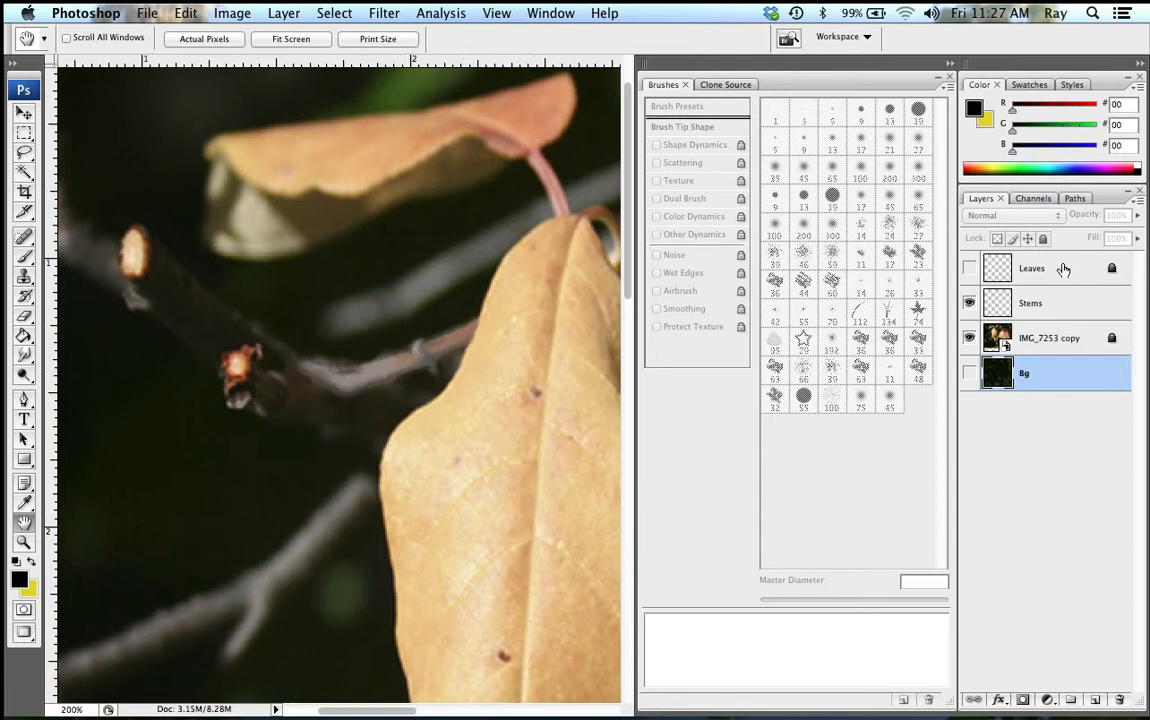
click(969, 339)
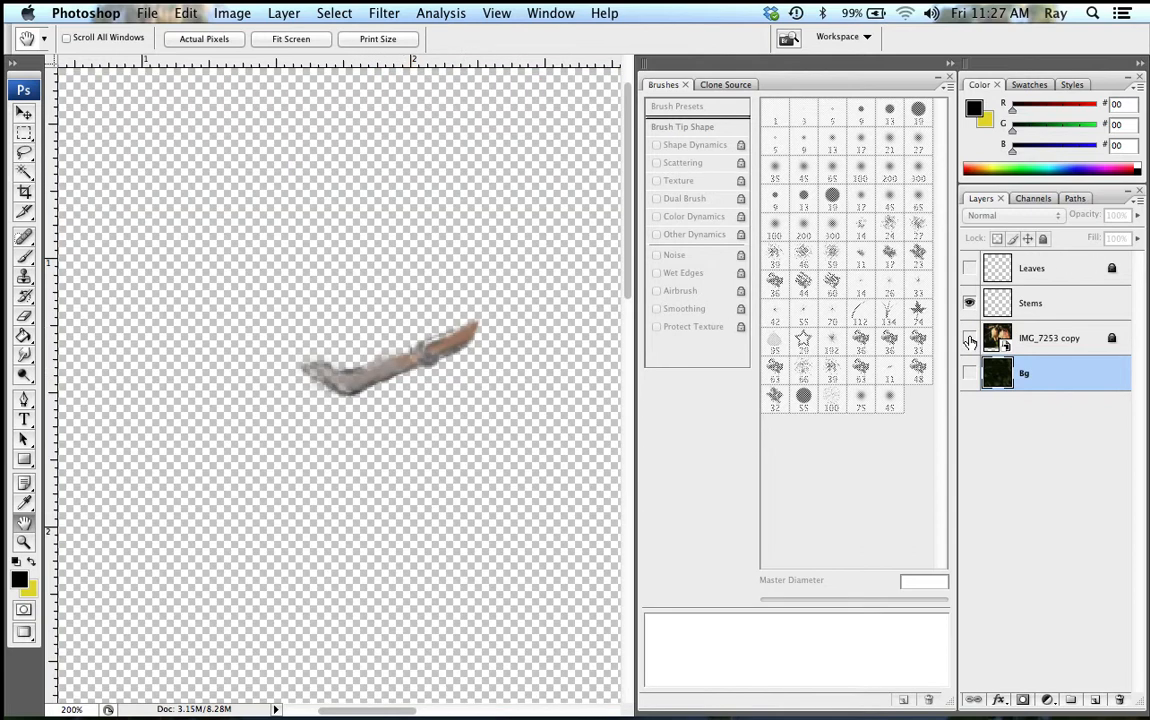
click(969, 339)
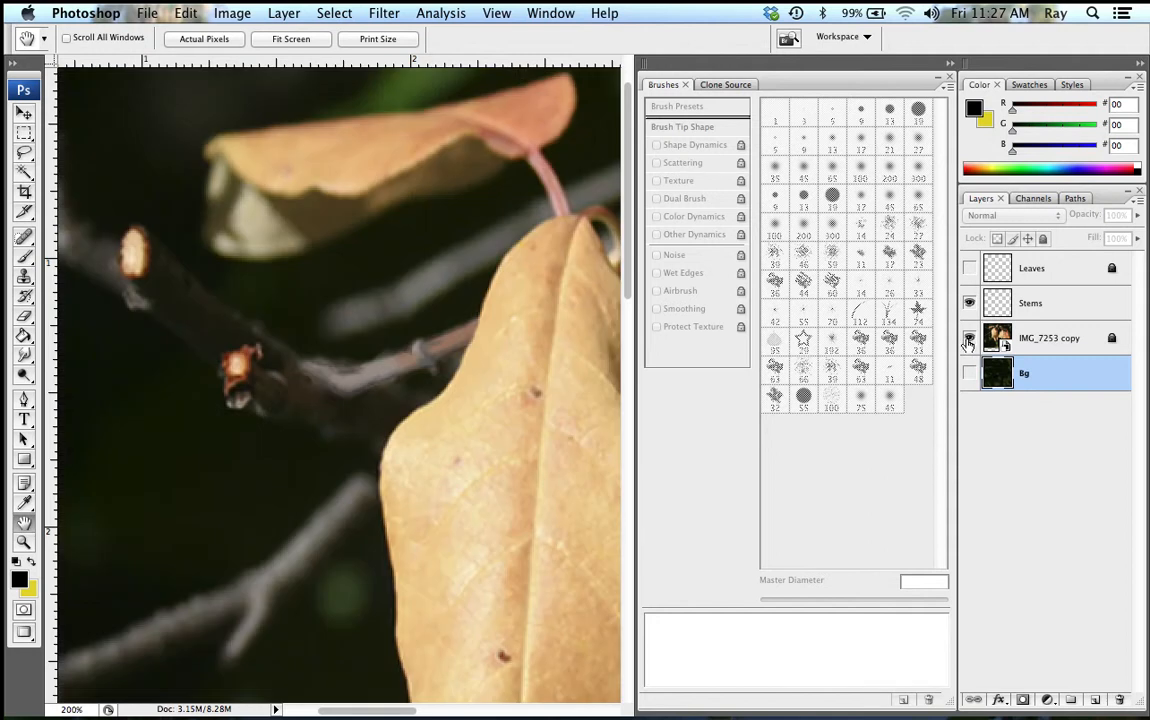
click(969, 339)
click(969, 374)
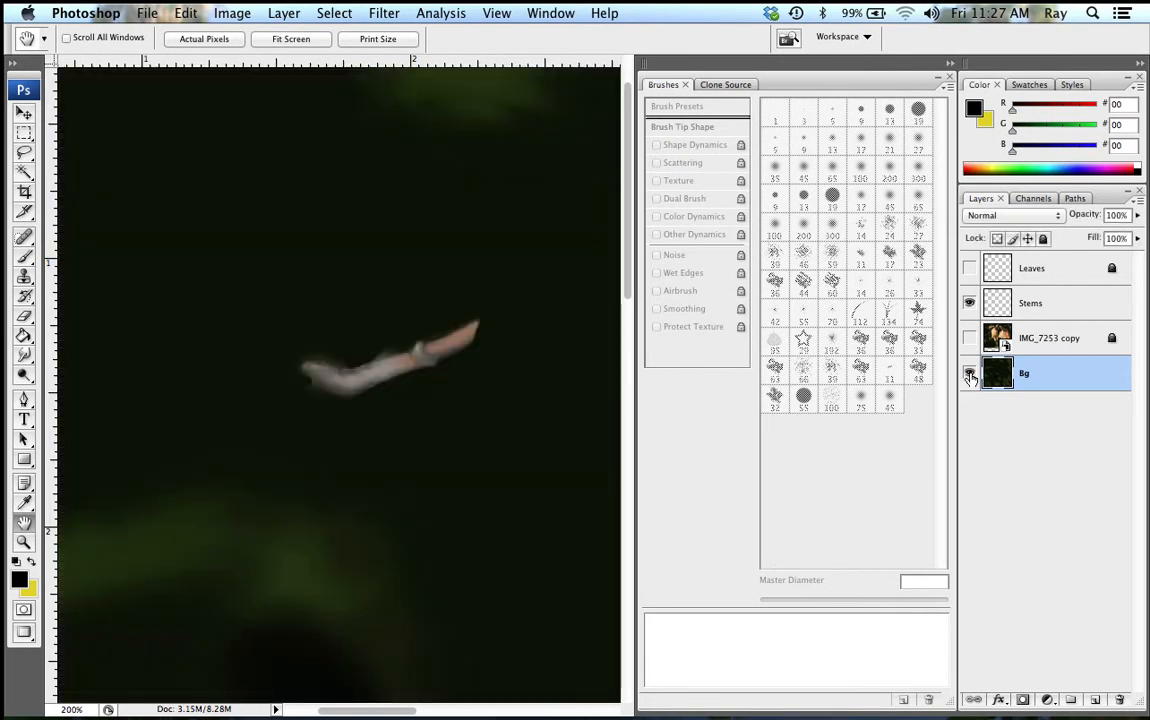
- Try erasing a short stroke just above the painted twig on the Bg layer with the 19 px eraser
click(25, 316)
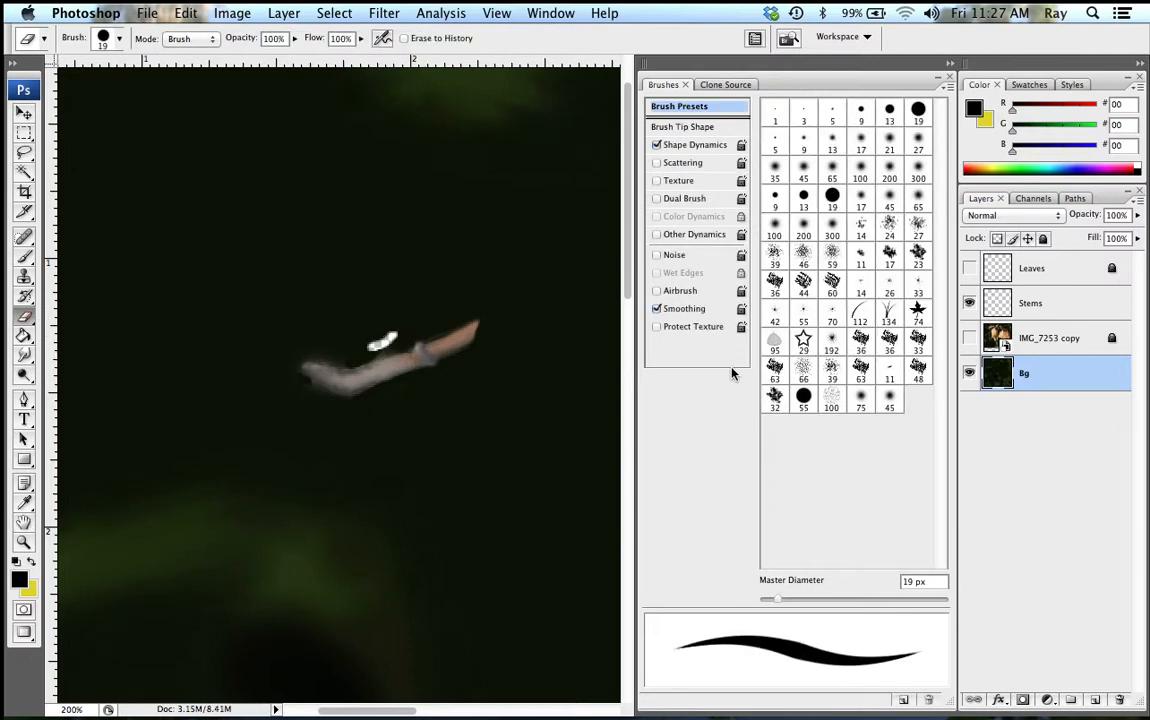
key(super+z)
click(1068, 312)
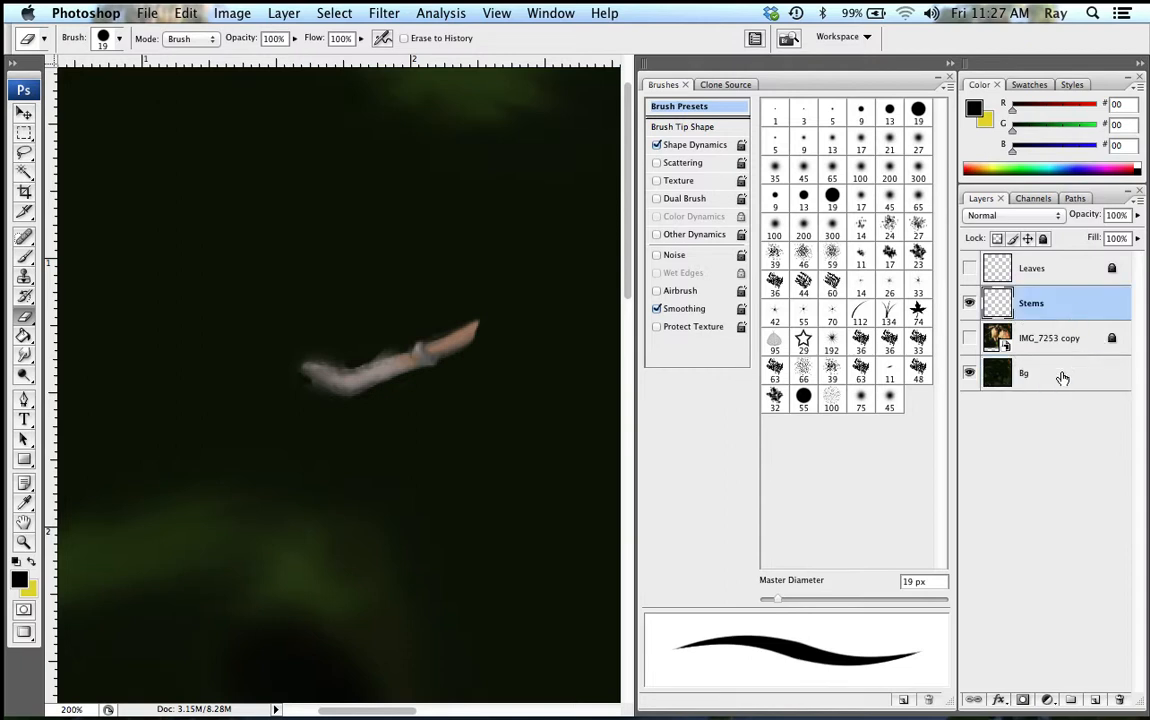
- Lock the Bg layer completely and make Stems the active layer
click(1062, 383)
click(1043, 240)
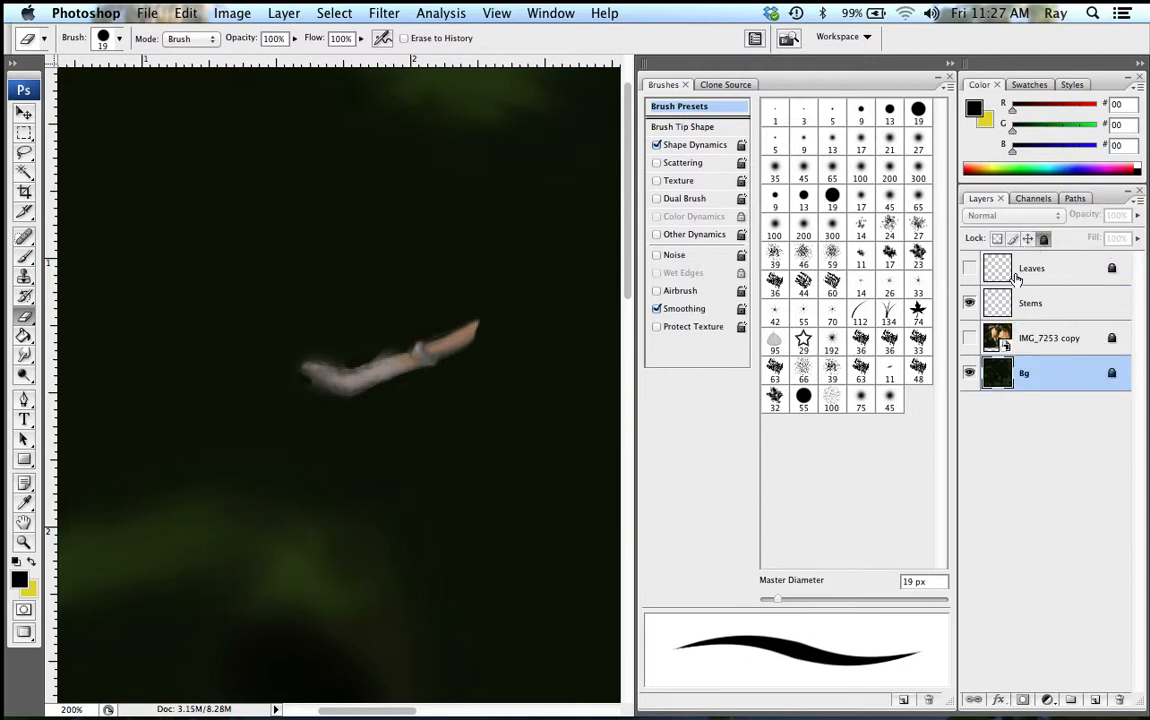
click(1012, 308)
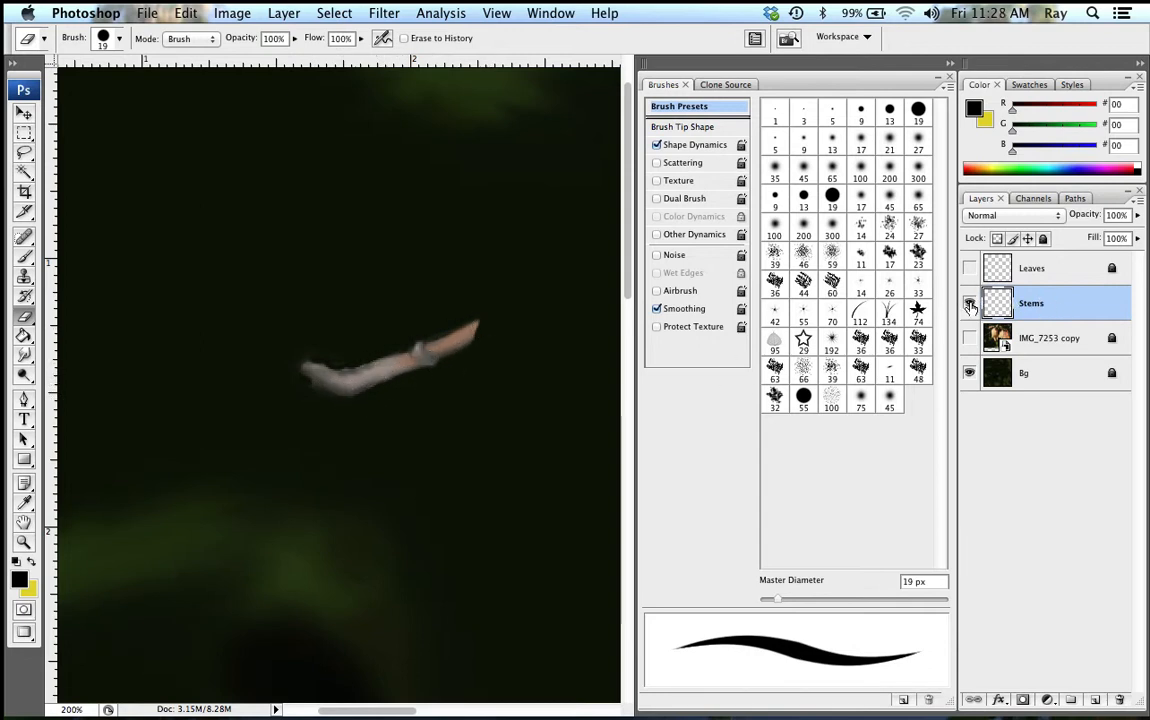
- Show the photo layer and sample grey 8e8880 from the forked twig beside the large leaf as the brush colour
click(969, 339)
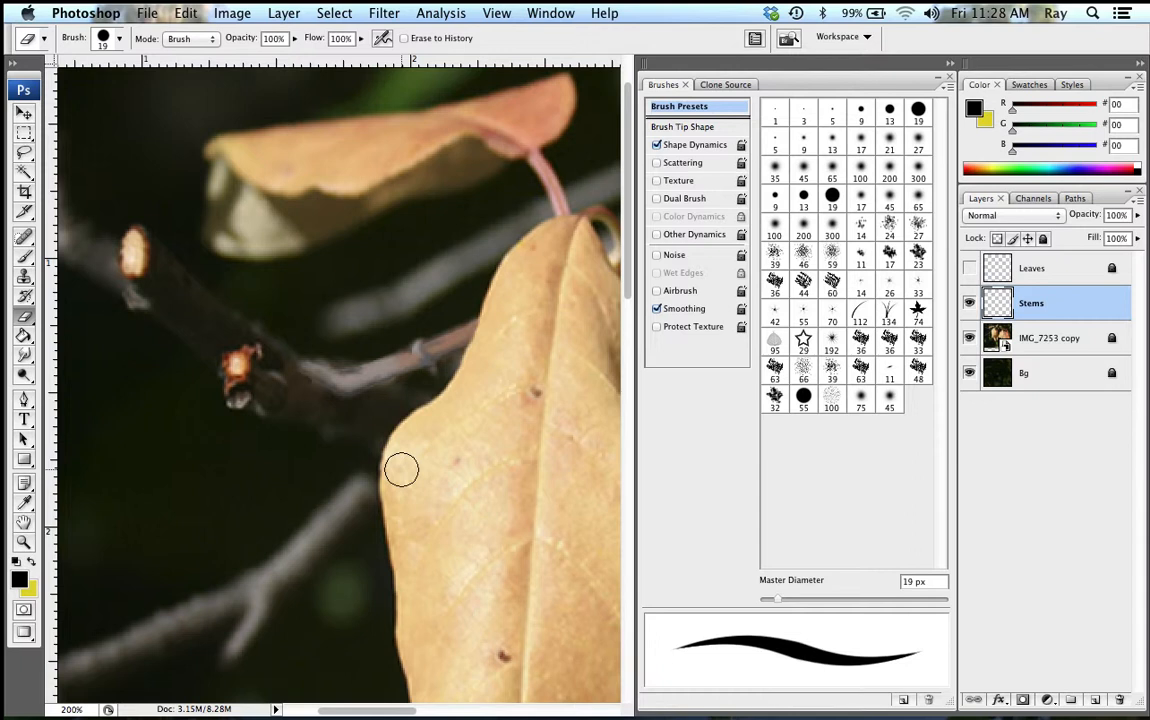
key(h)
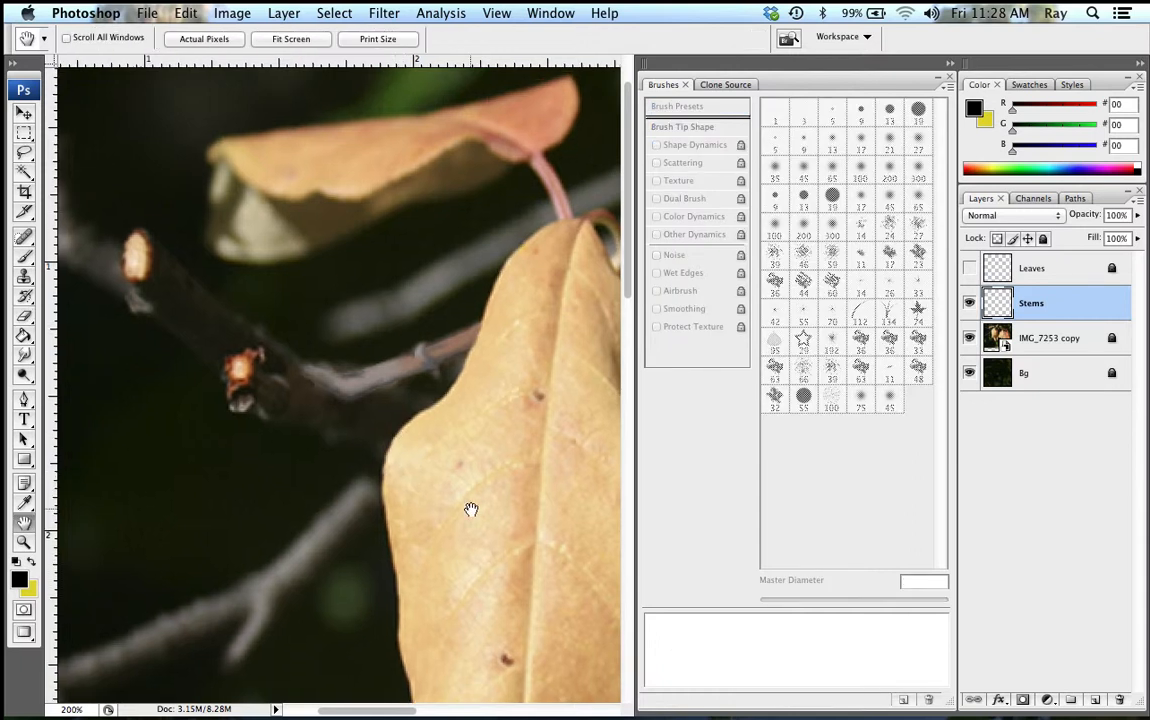
drag(470, 506, 577, 250)
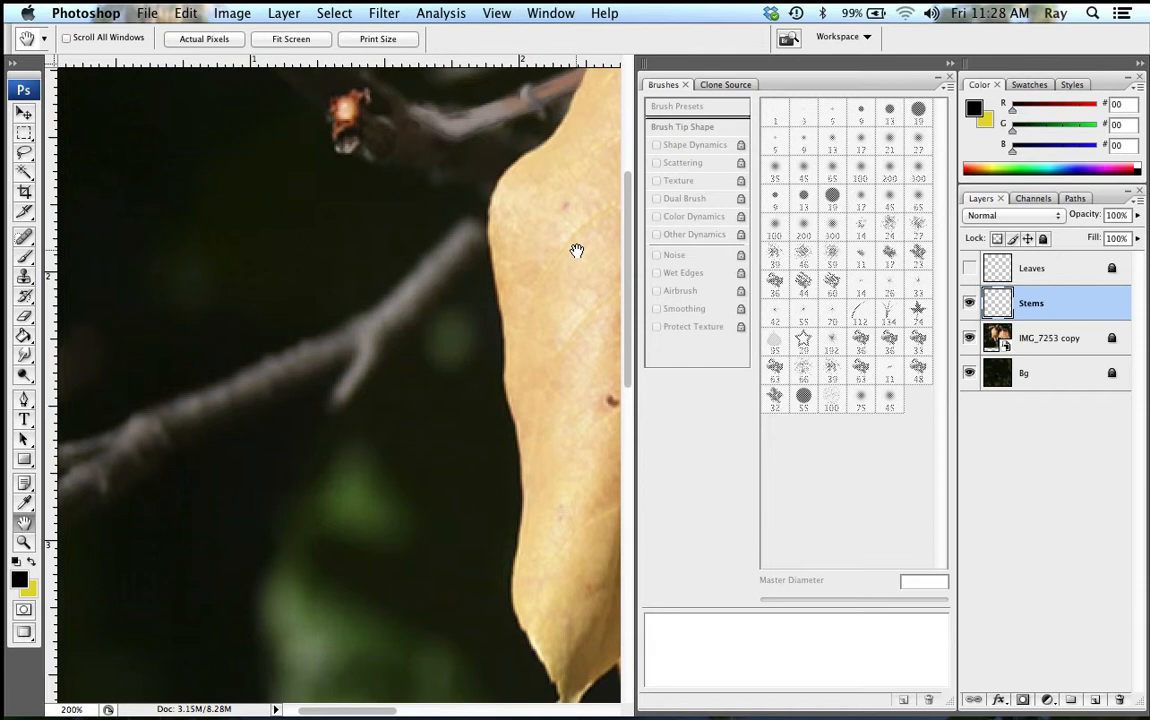
key(b)
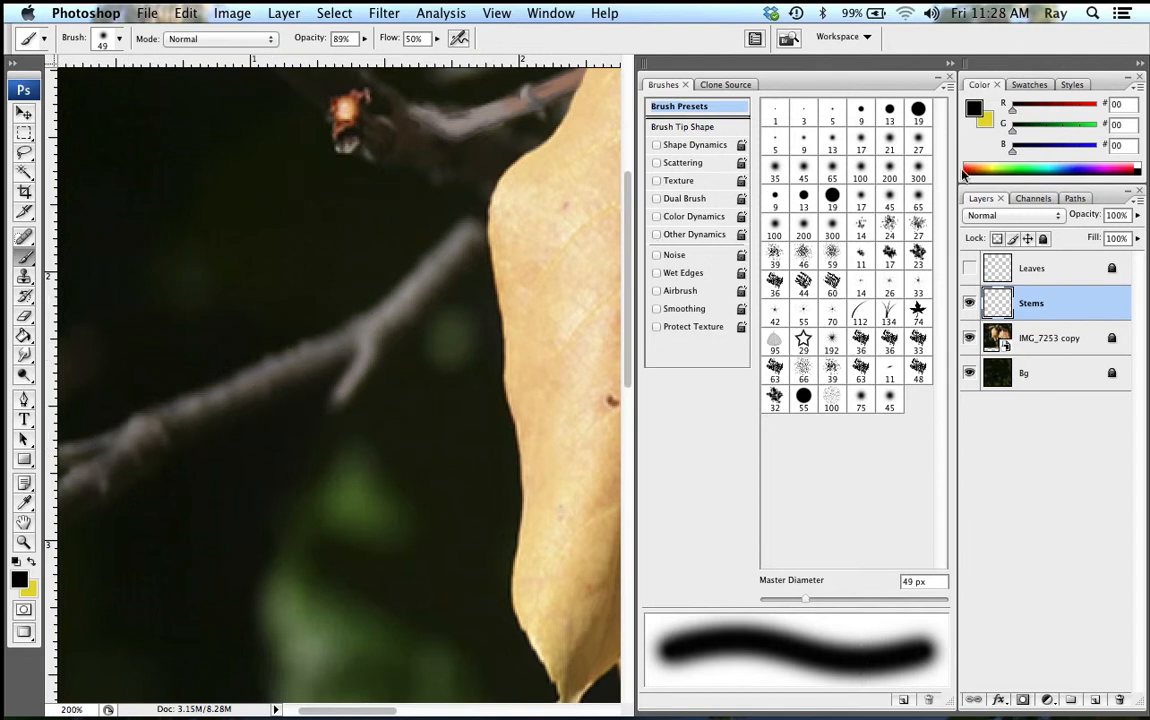
click(975, 106)
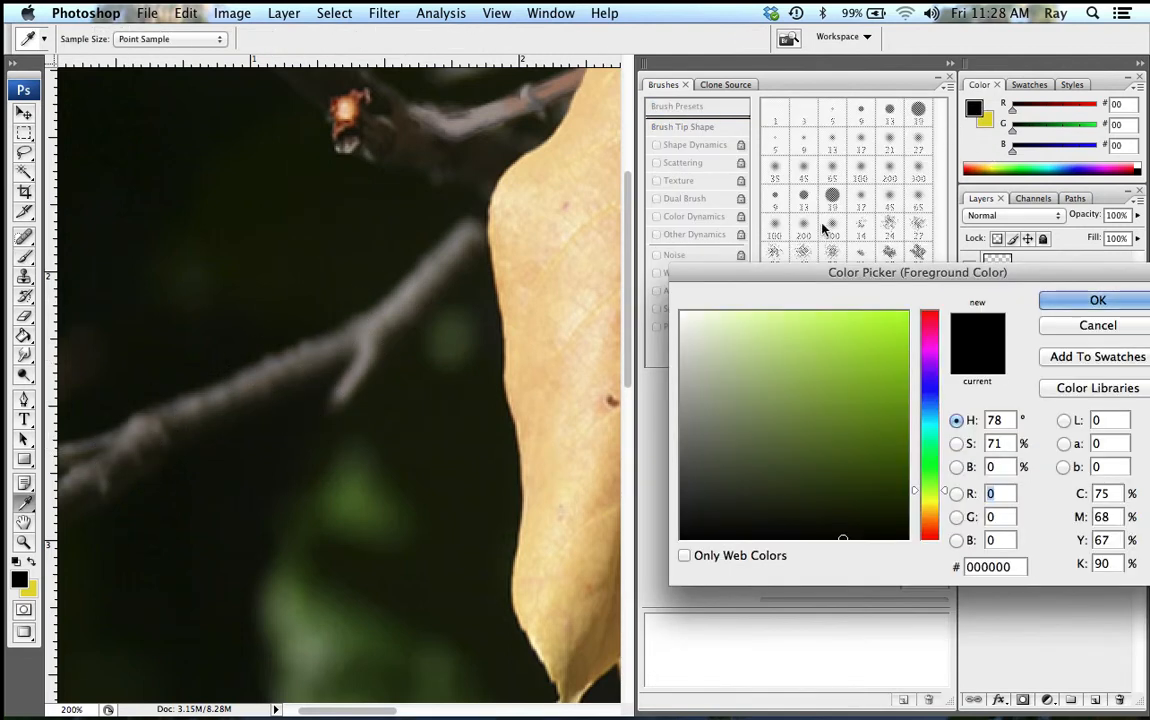
click(407, 294)
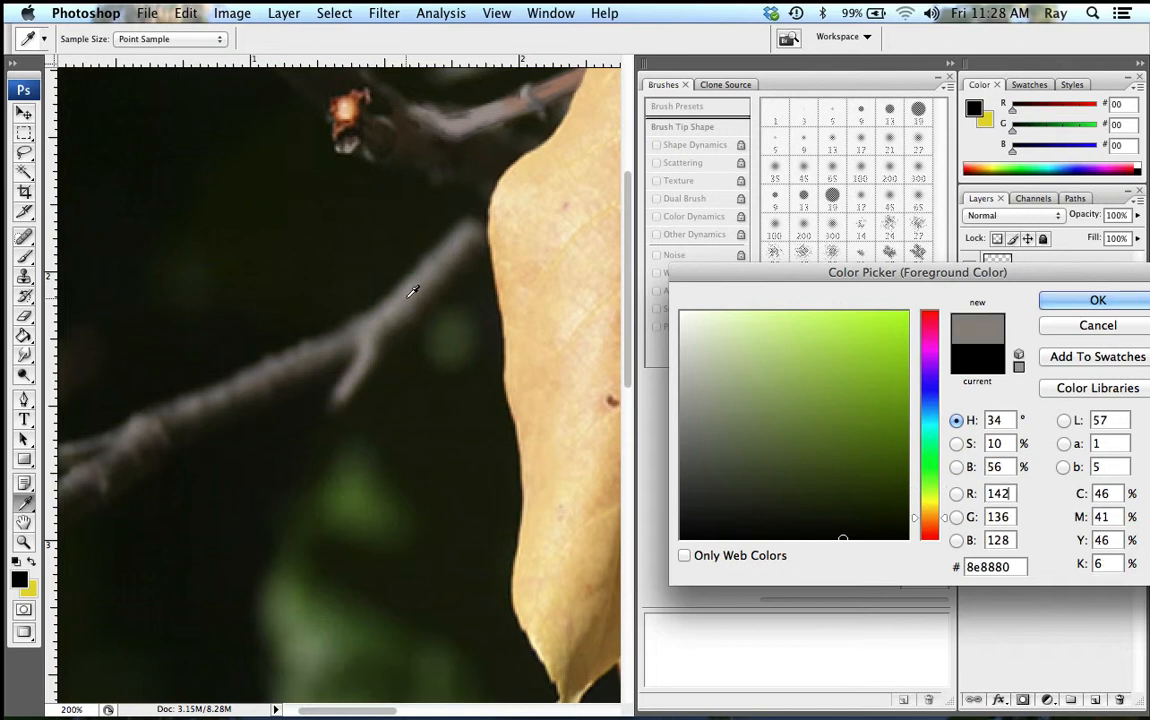
click(1097, 300)
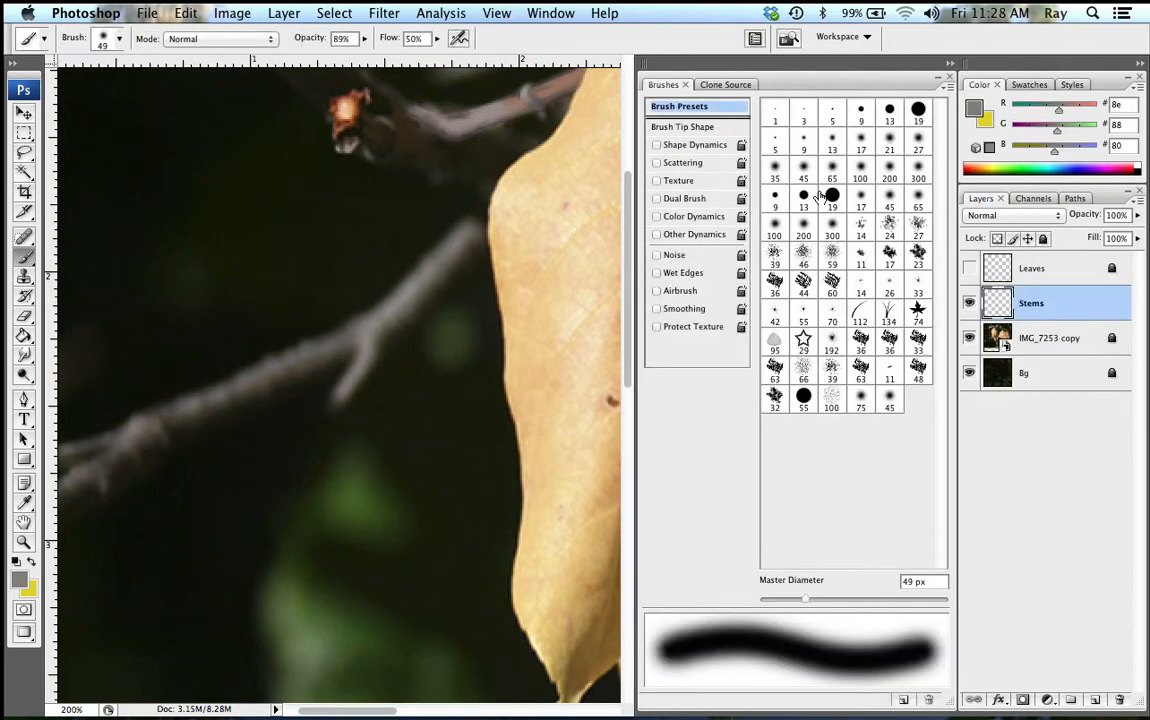
- Paint the forked twig's grey base on the Stems layer, using a 28 px soft brush near the leaf and 15 px elsewhere
drag(806, 601, 786, 601)
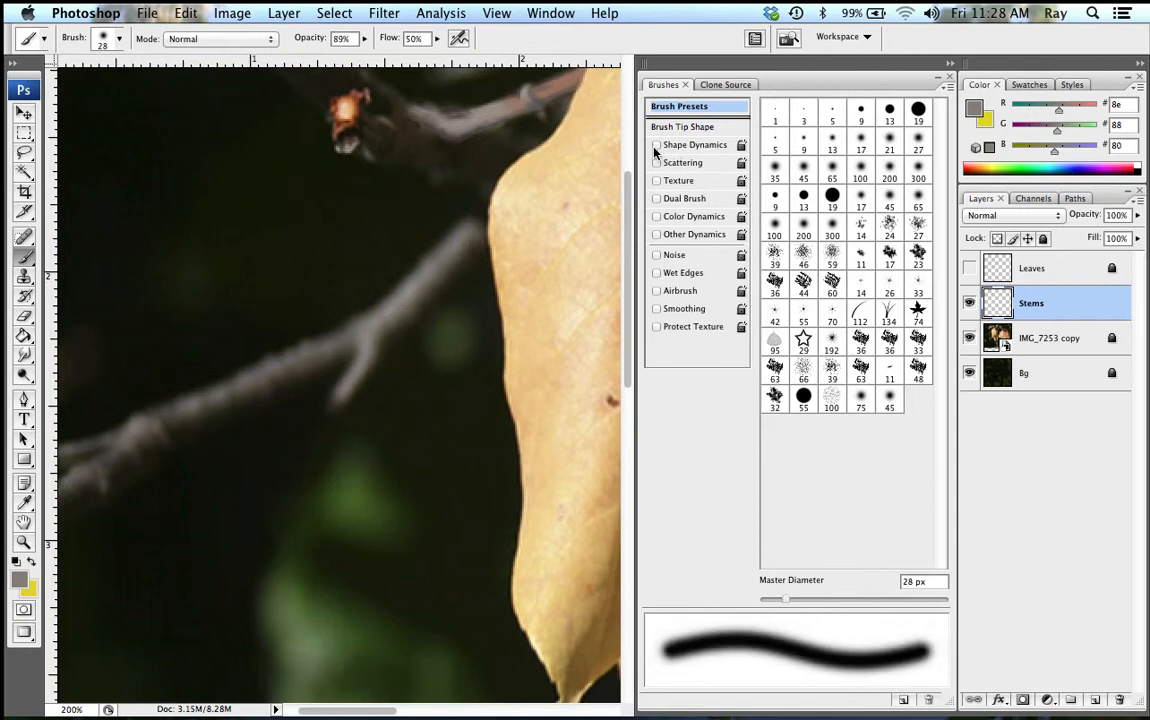
mouse_move(462, 239)
mouse_down()
mouse_move(467, 231)
mouse_move(425, 285)
mouse_move(377, 313)
mouse_up()
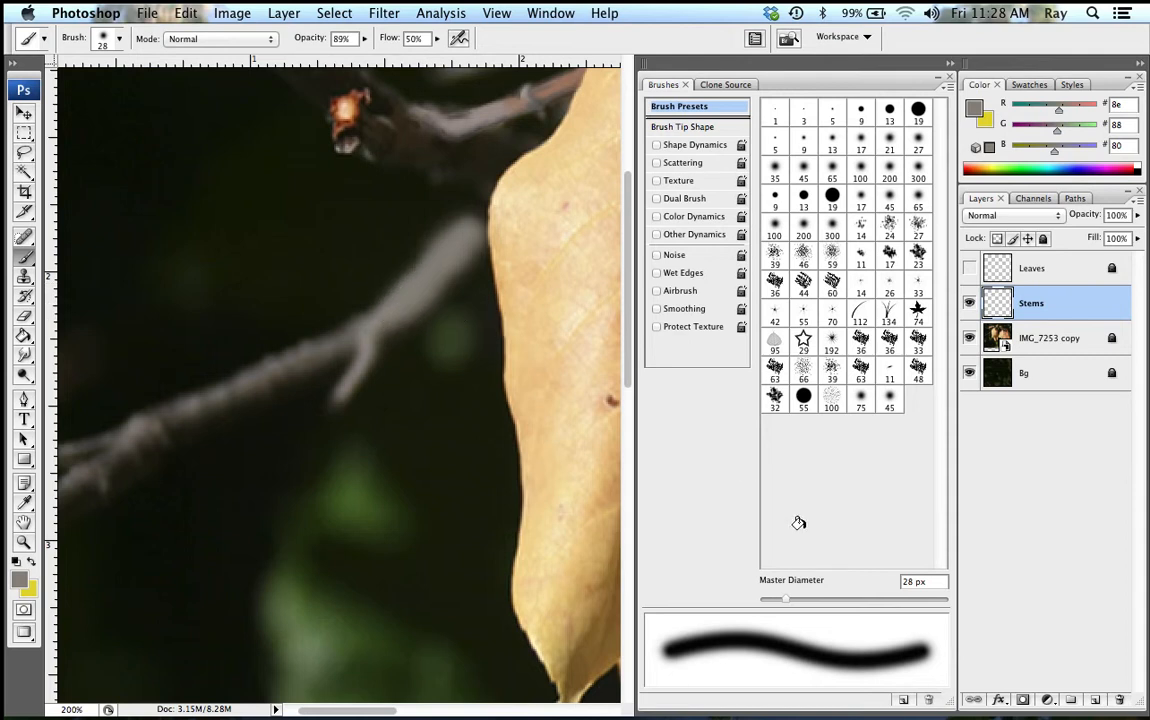
drag(787, 600, 770, 600)
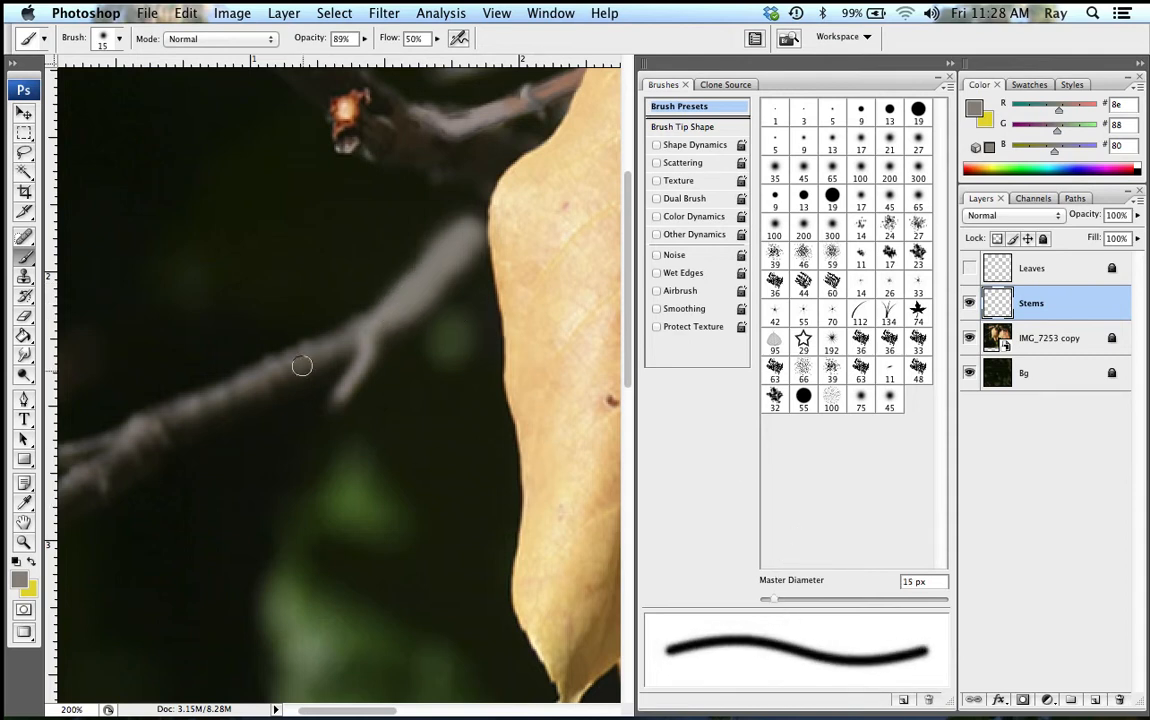
drag(386, 322, 354, 336)
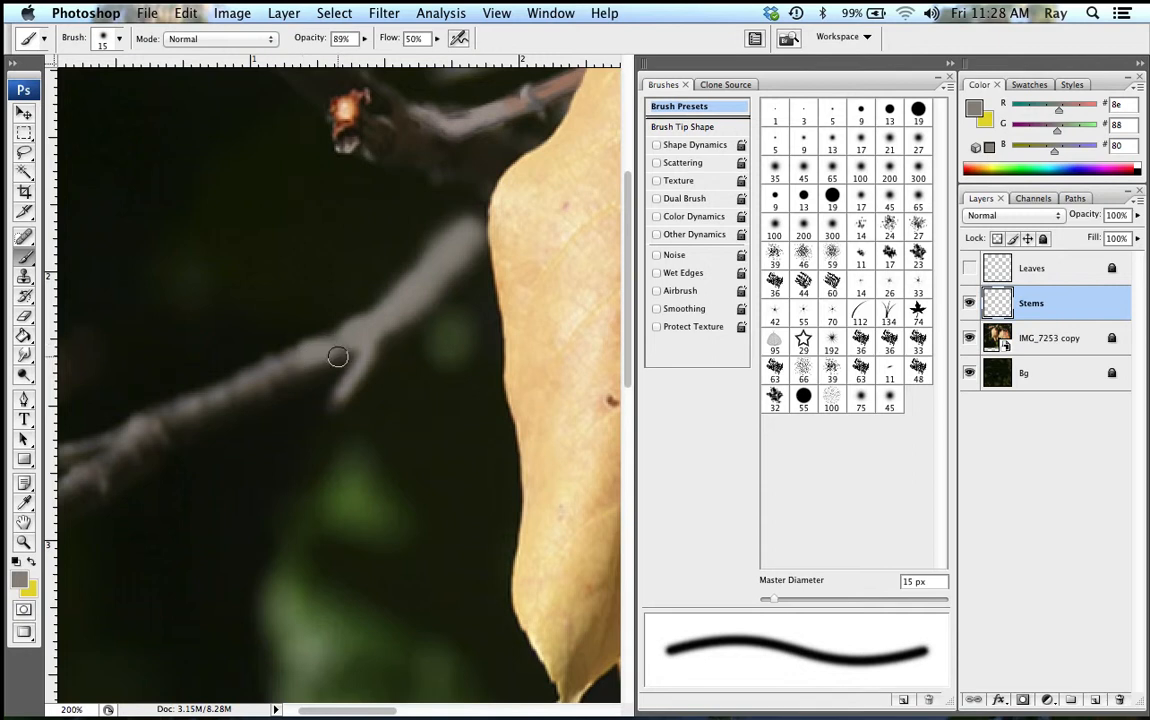
mouse_move(296, 357)
mouse_down()
mouse_move(213, 404)
mouse_move(133, 429)
mouse_move(60, 485)
mouse_up()
mouse_move(114, 431)
mouse_down()
mouse_move(146, 429)
mouse_move(80, 444)
mouse_move(90, 436)
mouse_up()
mouse_move(299, 368)
mouse_down()
mouse_move(365, 341)
mouse_move(341, 403)
mouse_move(390, 341)
mouse_move(324, 348)
mouse_up()
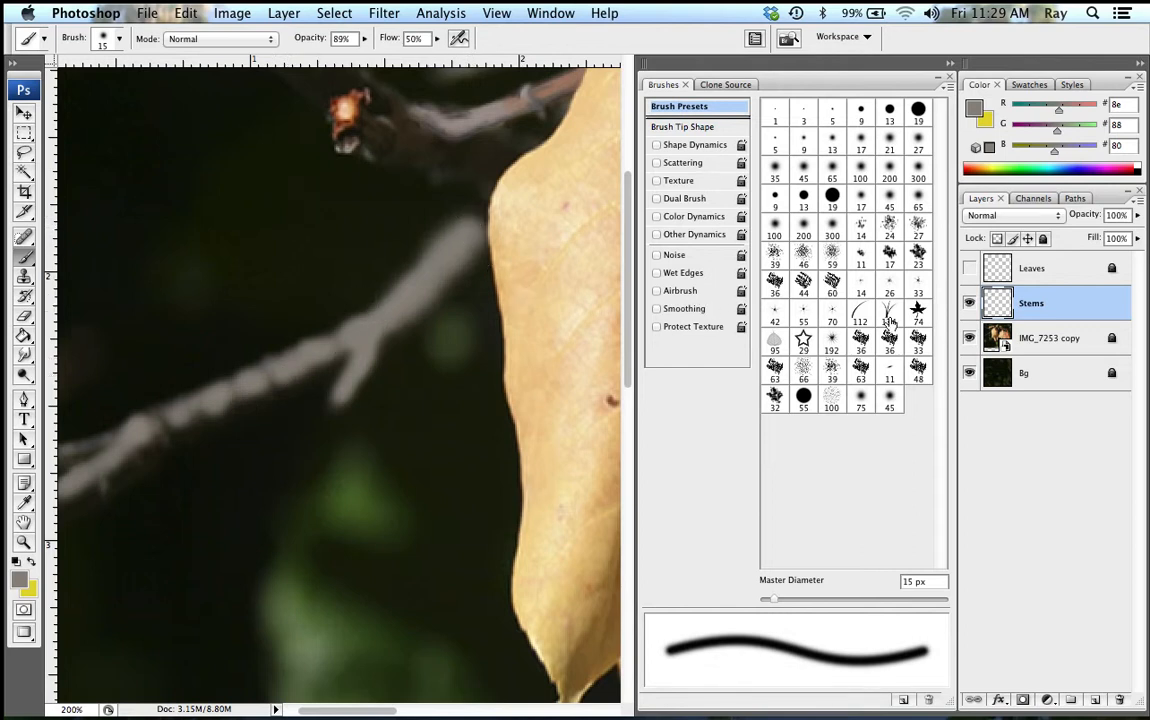
- Paint dark 363330 shadow marks along the forked twig's underside and bark with a 10 px brush, checking the painting with the photo hidden
click(980, 113)
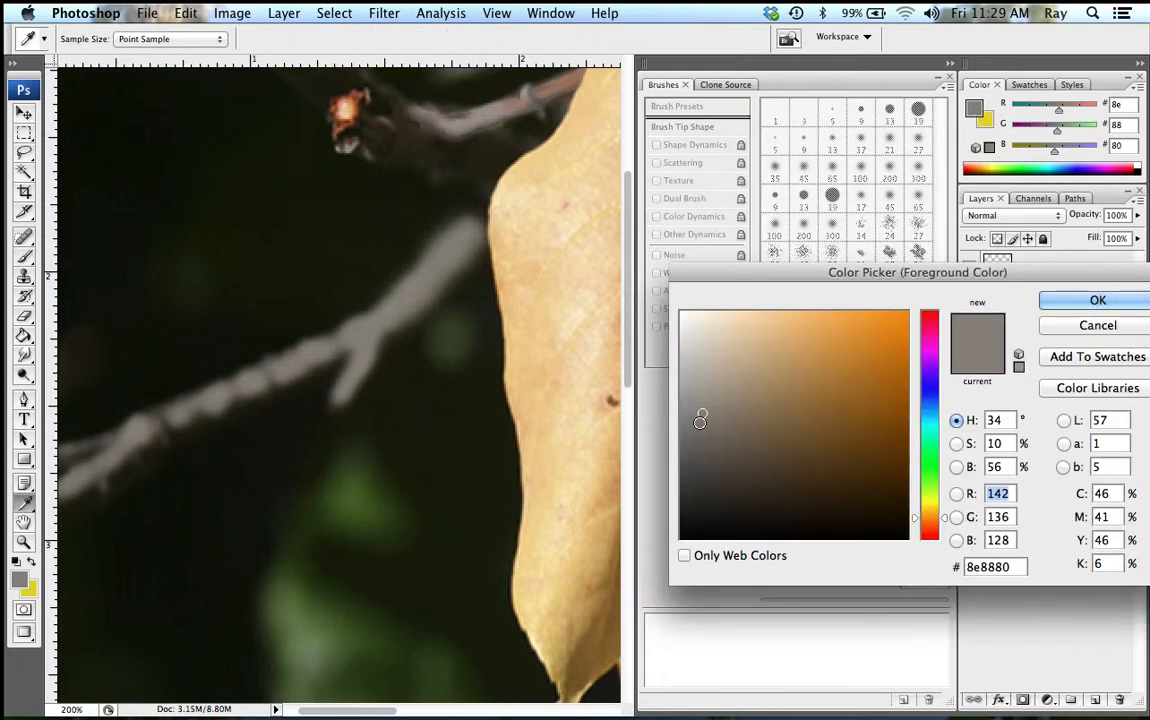
click(704, 488)
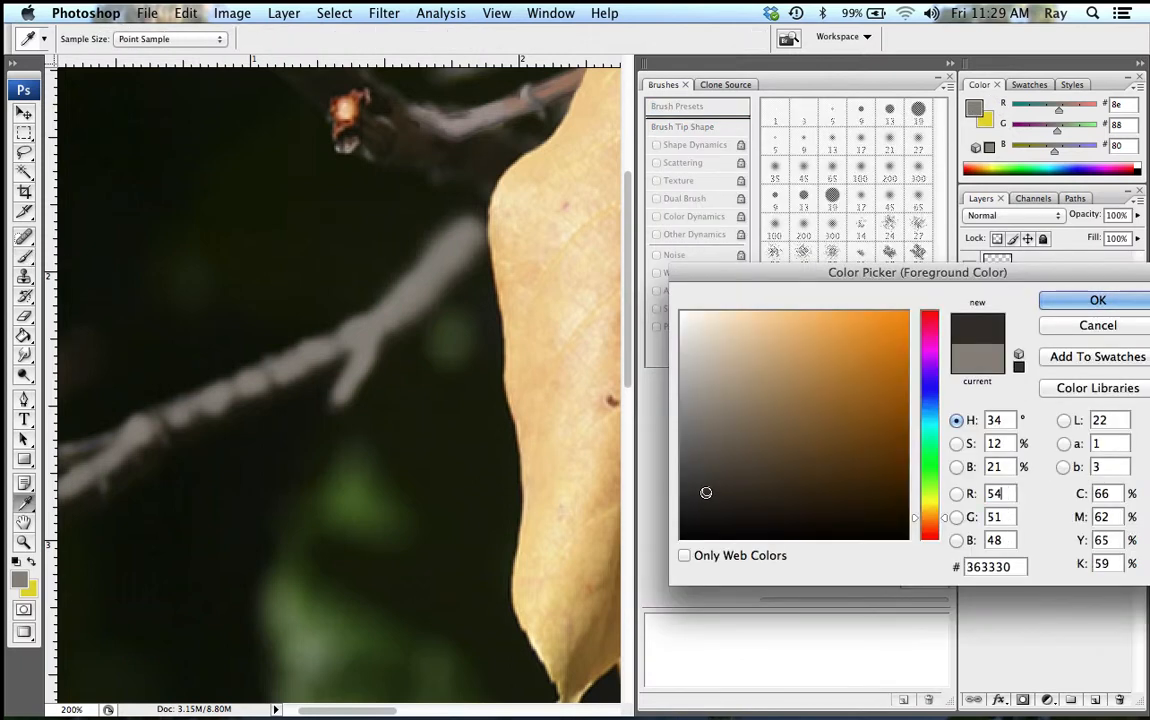
click(1097, 300)
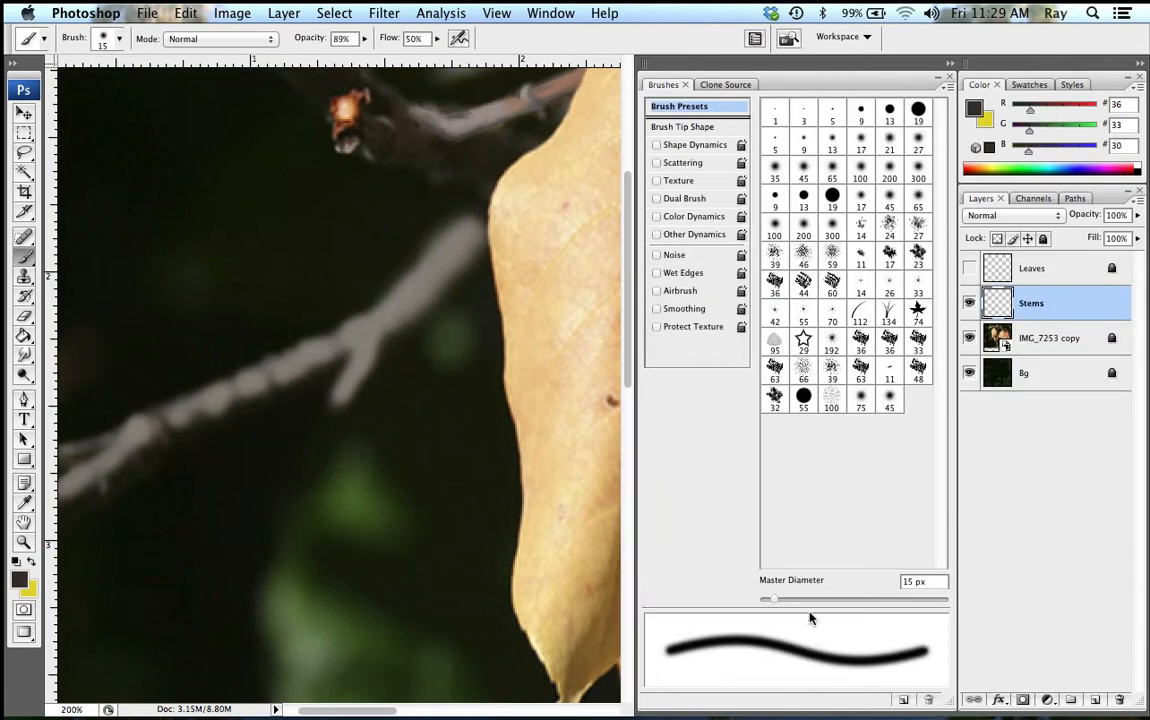
drag(776, 600, 767, 600)
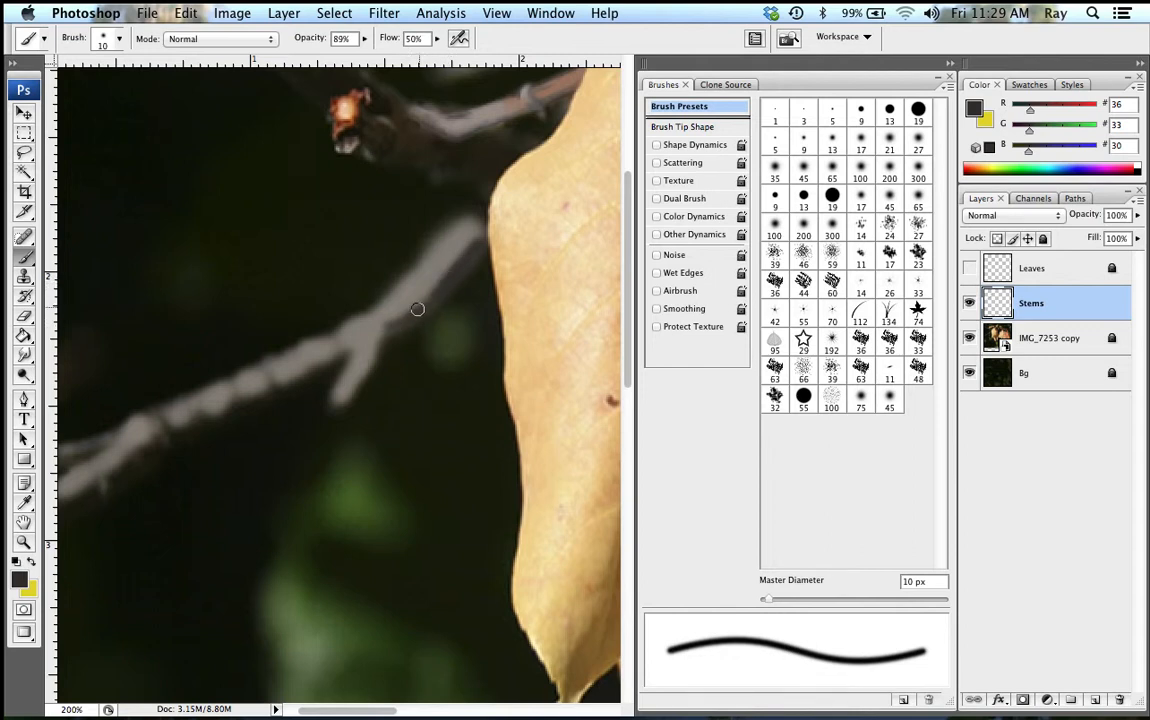
drag(388, 326, 431, 296)
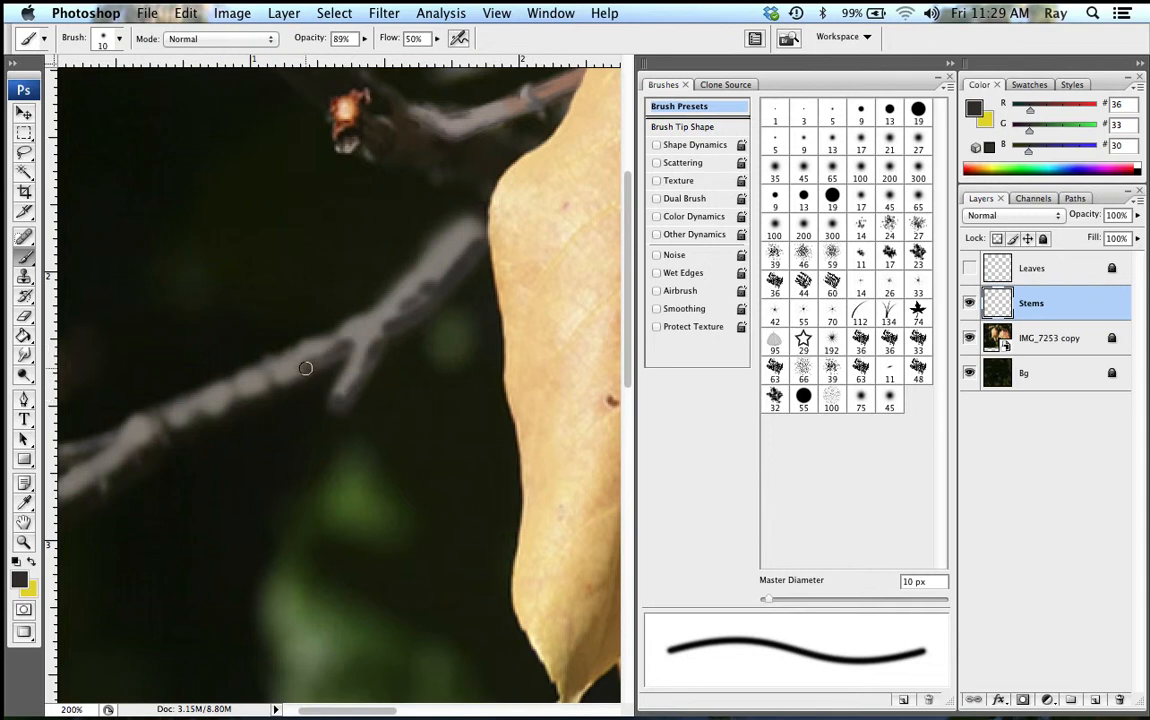
mouse_move(262, 372)
mouse_down()
mouse_move(234, 398)
mouse_move(224, 386)
mouse_move(261, 392)
mouse_up()
mouse_move(160, 422)
mouse_down()
mouse_move(177, 425)
mouse_move(127, 453)
mouse_up()
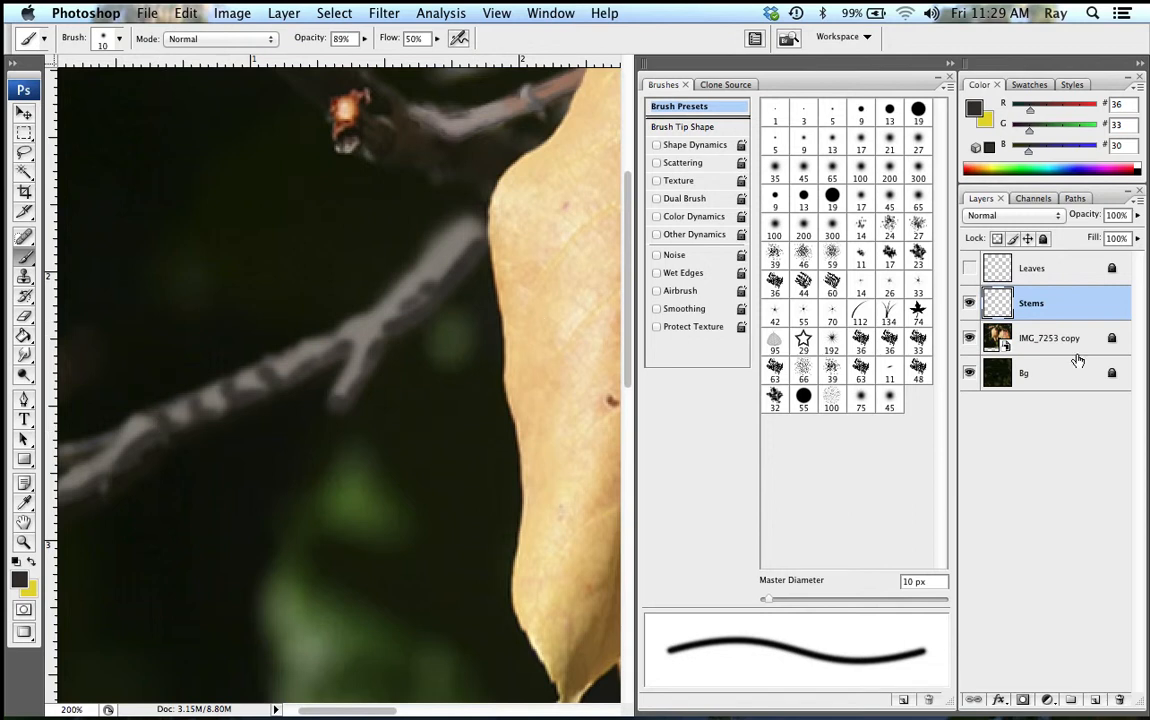
click(968, 338)
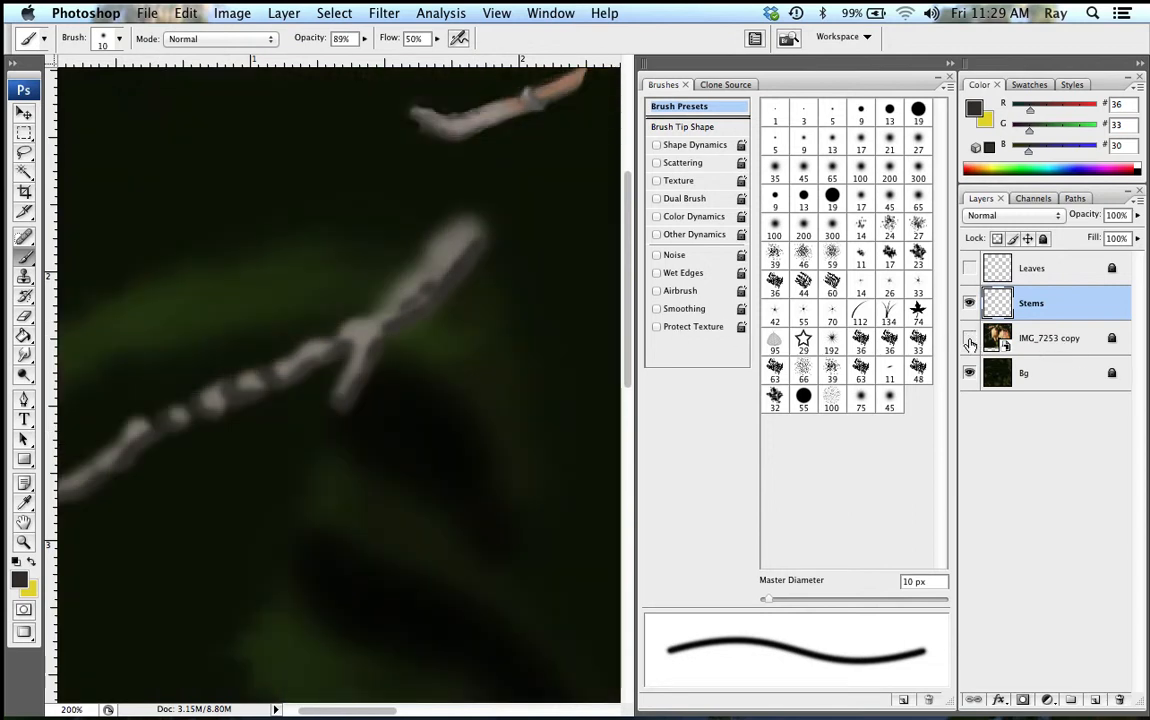
click(968, 338)
drag(433, 297, 392, 327)
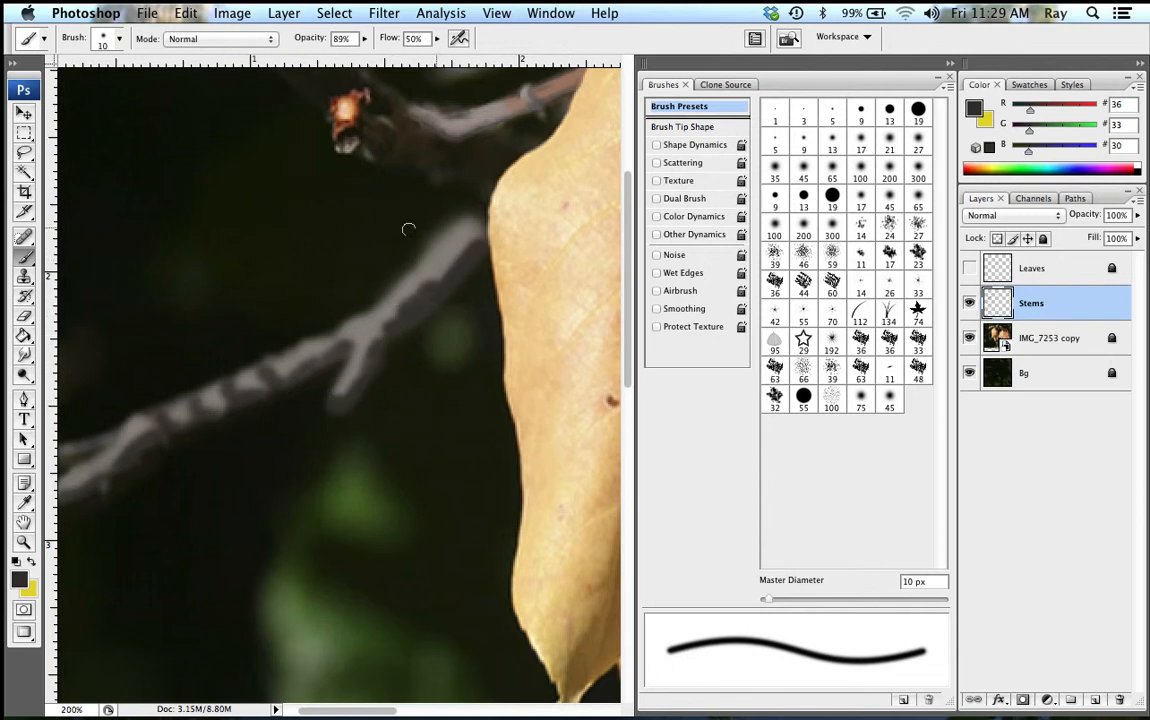
- Add light b0a391 highlights along the forked twig's upper edge with the 10 px brush, enabling Shape Dynamics for tapered strokes
click(979, 107)
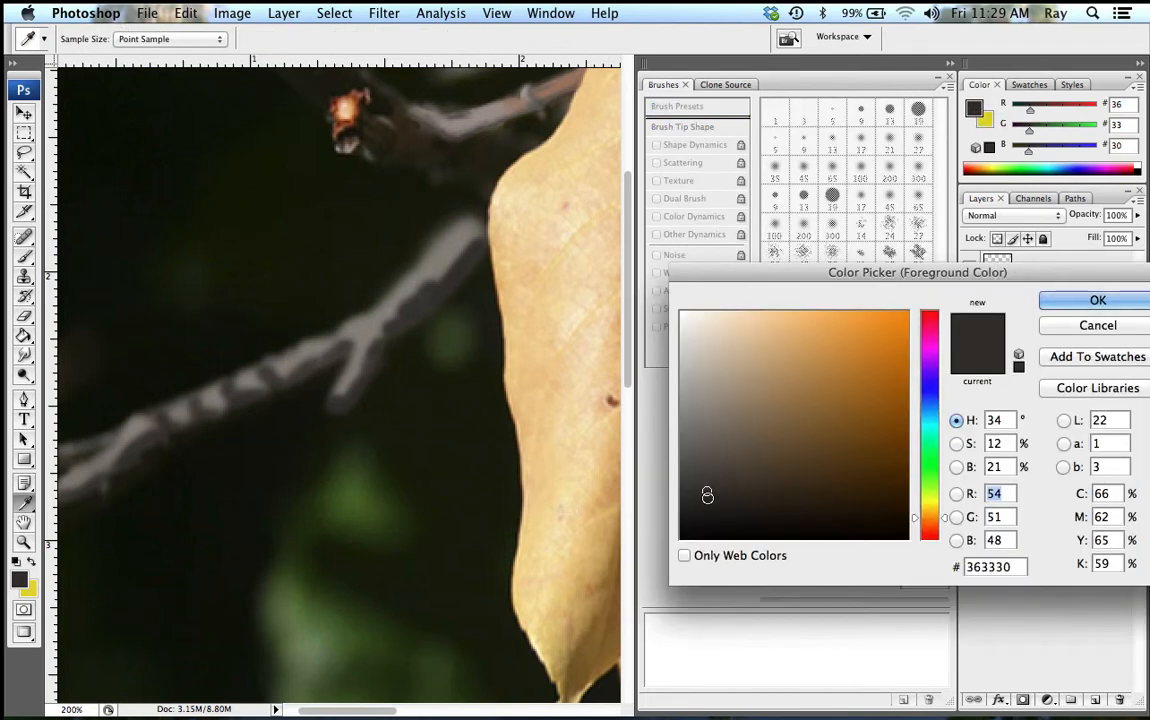
click(716, 383)
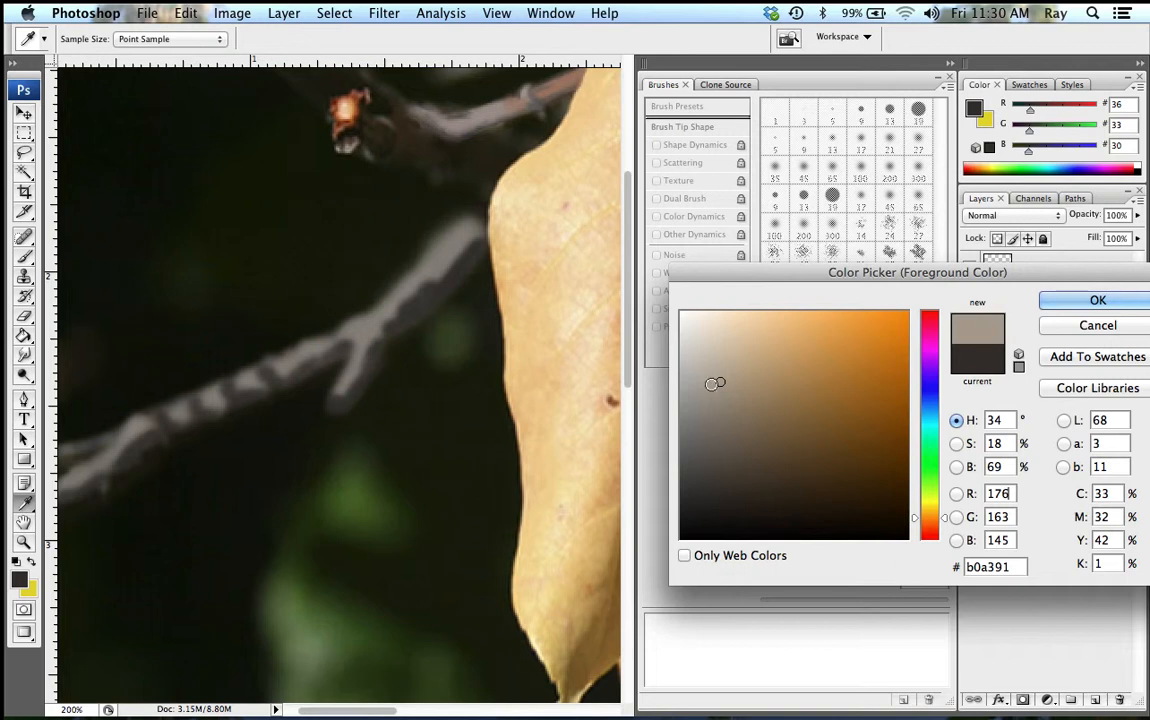
click(1073, 300)
key(b)
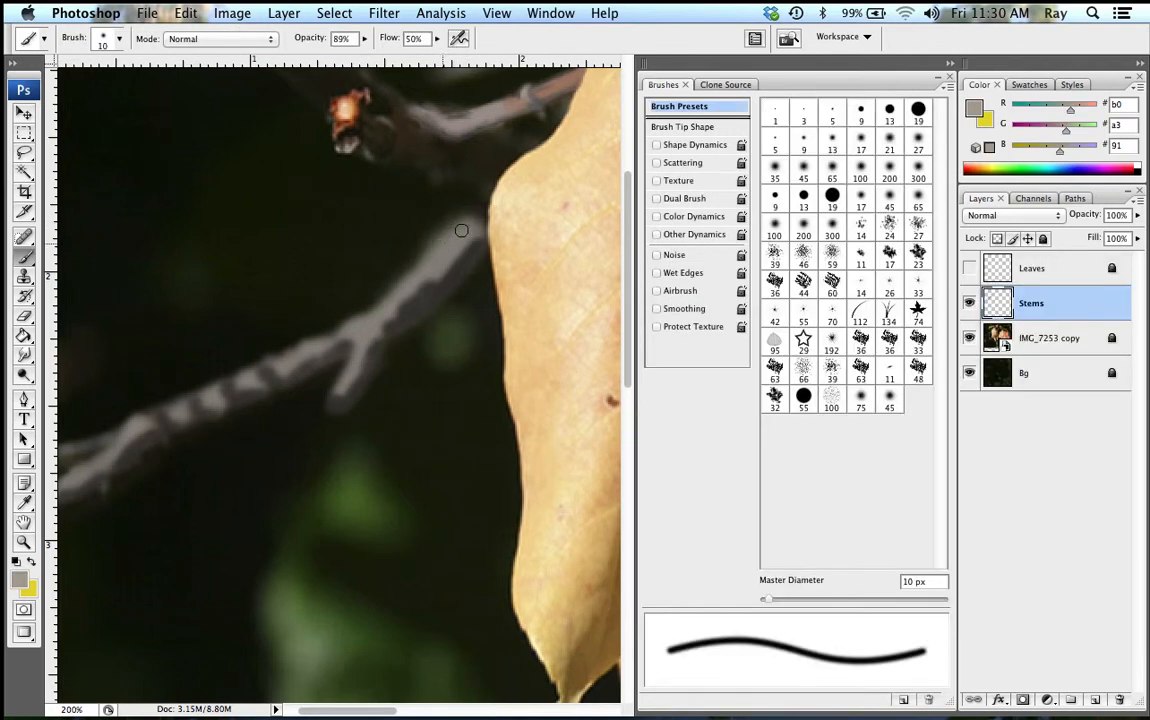
drag(432, 258, 395, 292)
click(657, 146)
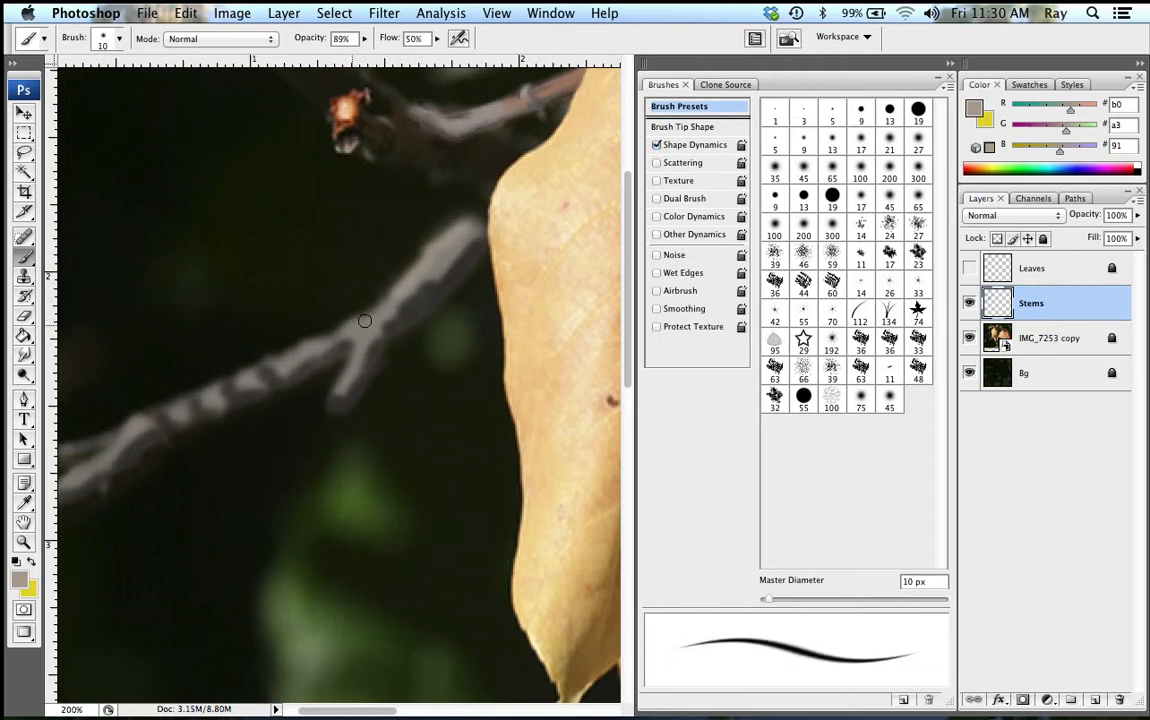
mouse_move(365, 320)
mouse_down()
mouse_move(267, 365)
mouse_move(280, 367)
mouse_up()
mouse_move(115, 435)
mouse_down()
mouse_move(92, 462)
mouse_move(118, 443)
mouse_up()
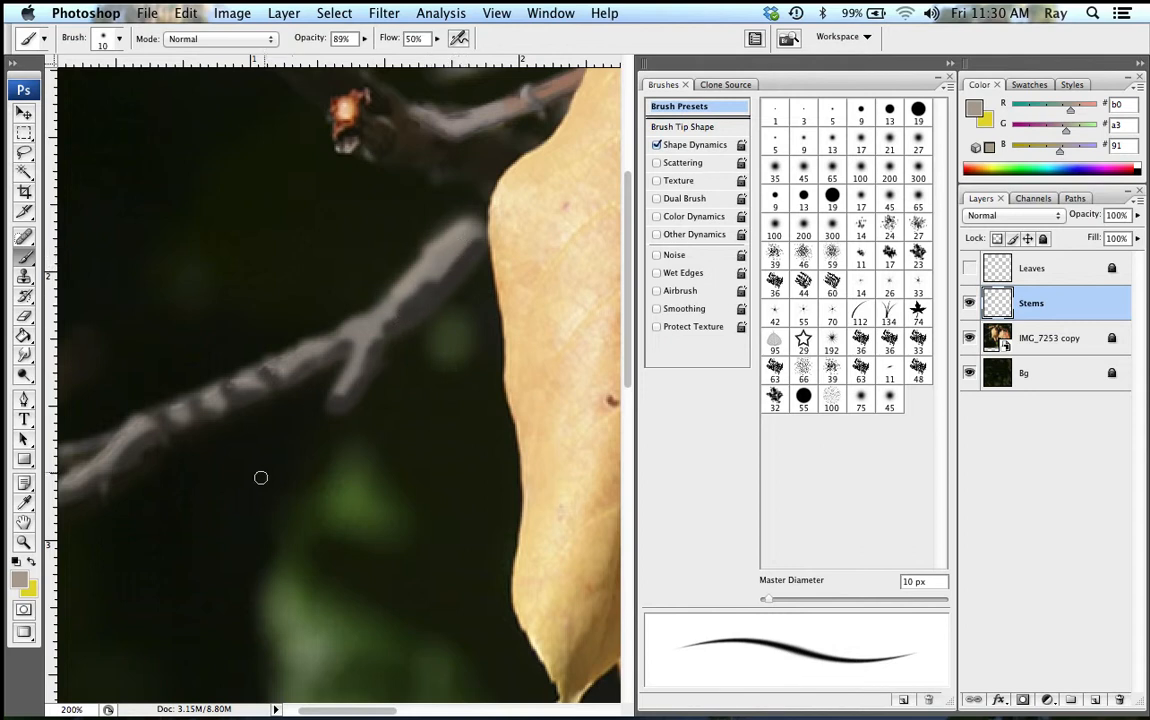
- Blend the forked twig's highlights and shadows with a 24 px Smudge tool at 50% strength, and view it briefly without the photo
click(25, 357)
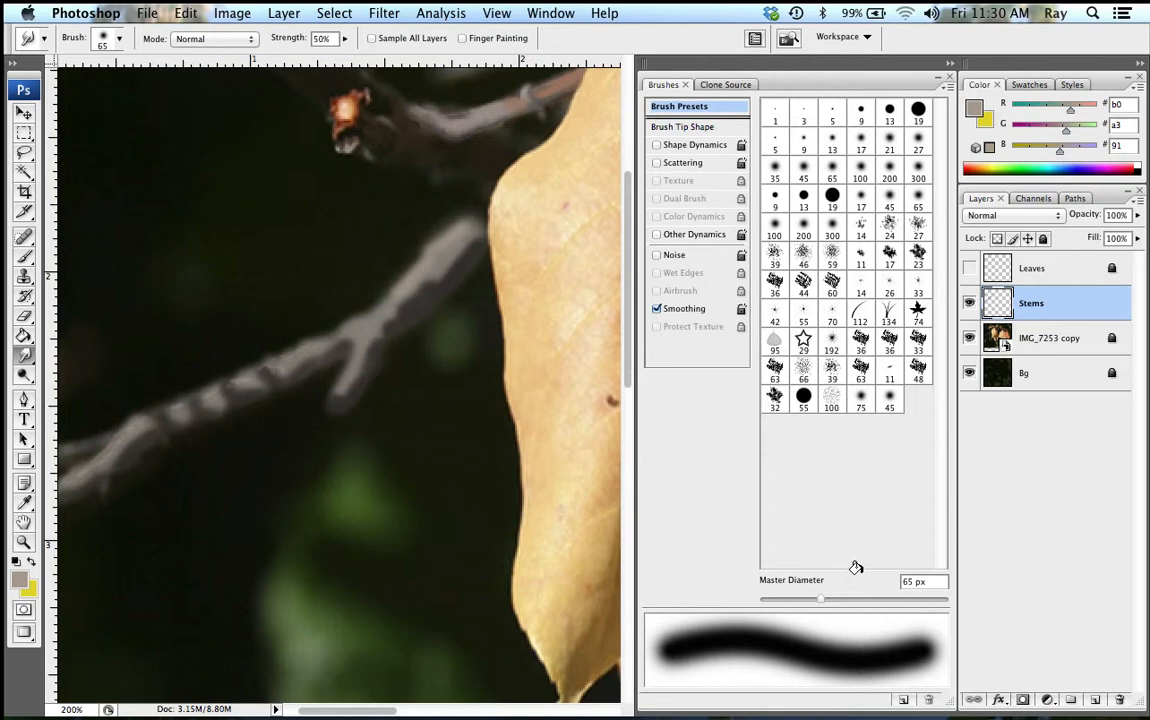
drag(828, 605, 778, 600)
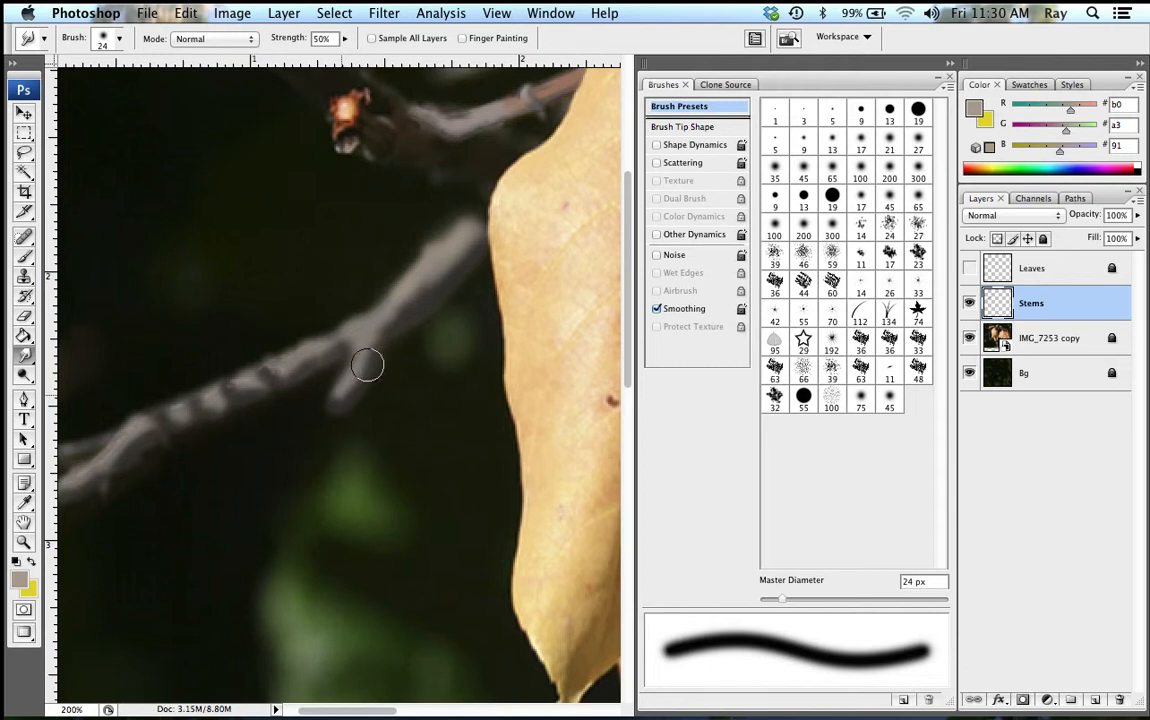
mouse_move(342, 342)
mouse_down()
mouse_move(268, 368)
mouse_move(240, 394)
mouse_move(199, 400)
mouse_move(270, 379)
mouse_move(139, 430)
mouse_move(80, 472)
mouse_up()
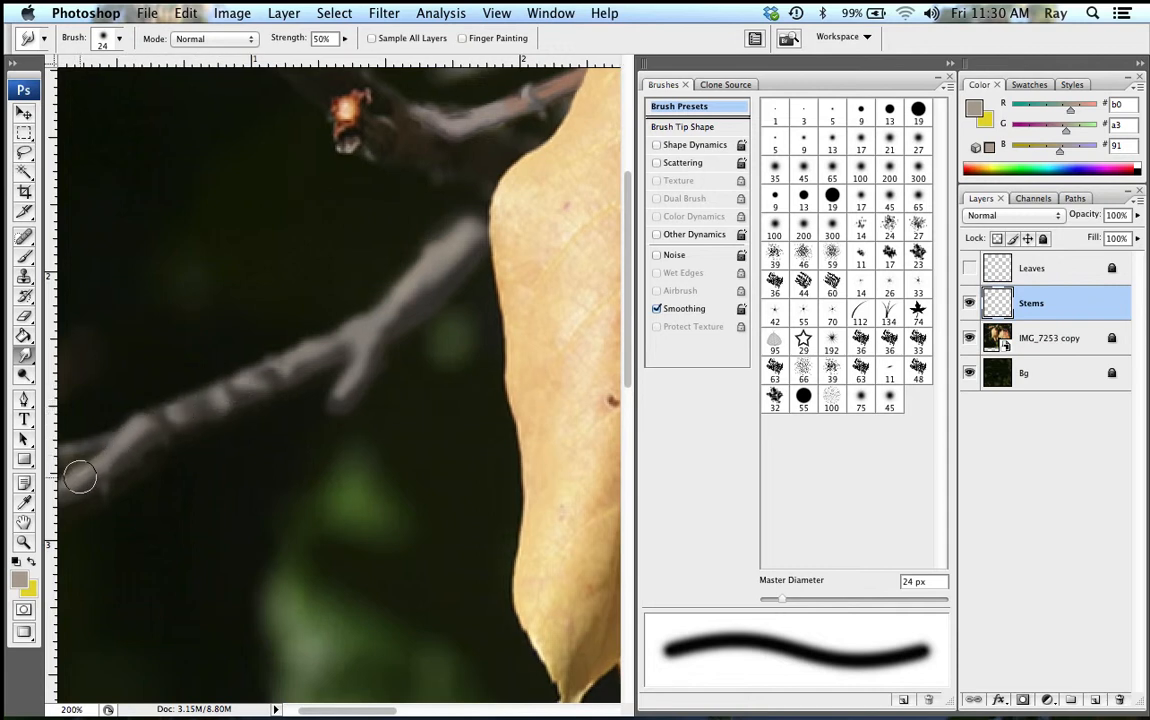
click(969, 340)
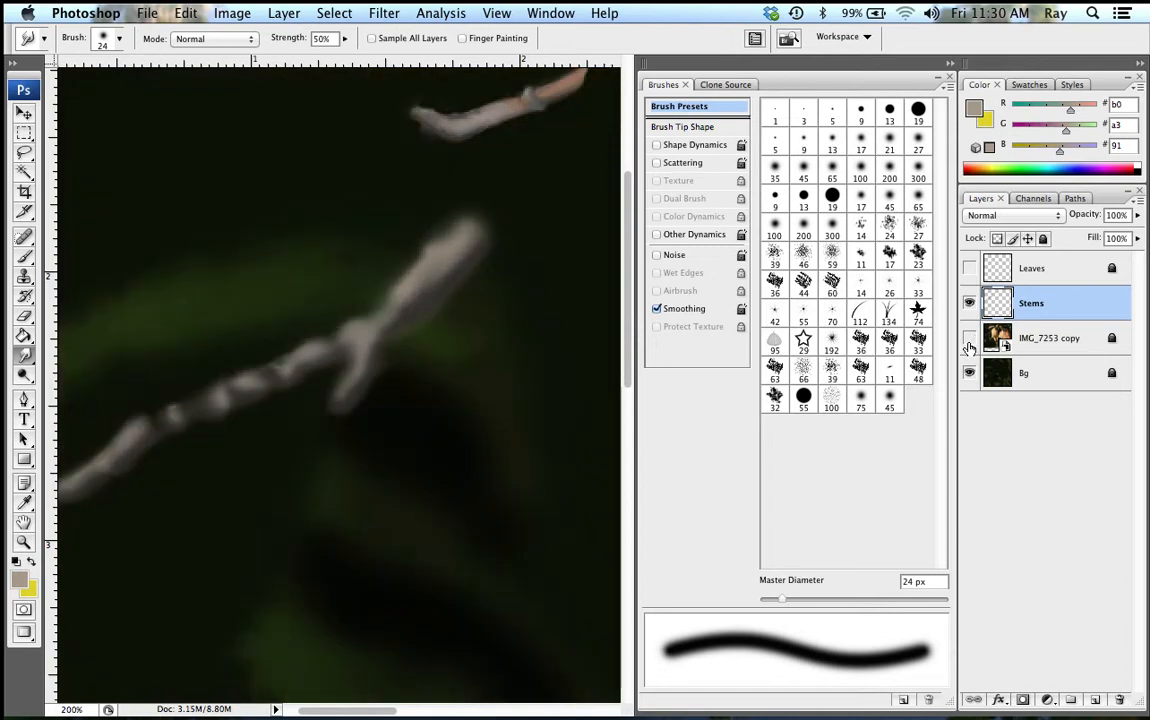
click(969, 340)
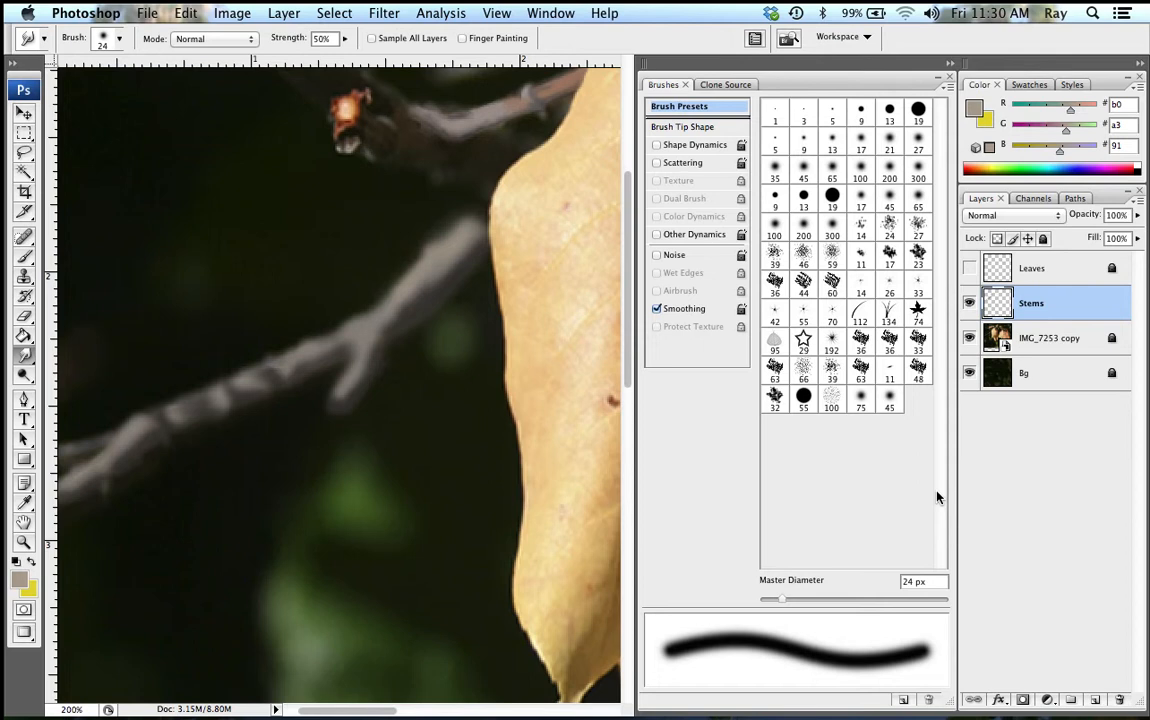
- Compare both painted twigs with the photo at 66.67% zoom by hiding and reshowing the photo layer
key(super+equal)
key(super+minus)
key(super+minus)
key(super+minus)
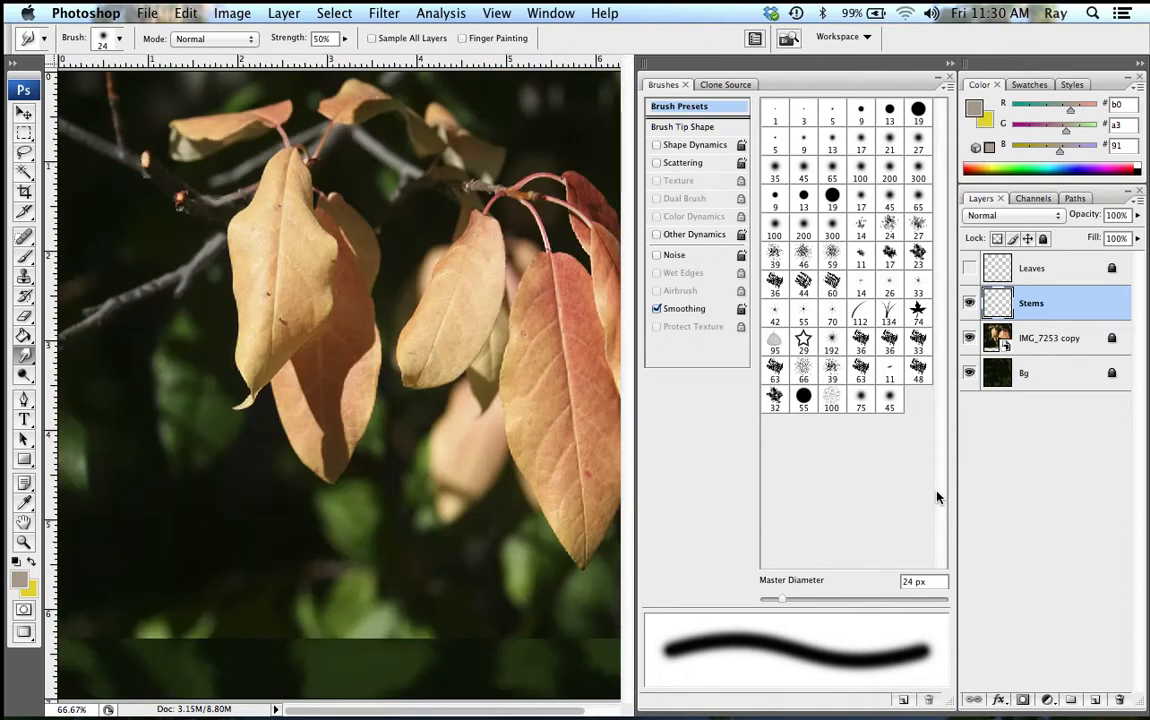
click(967, 339)
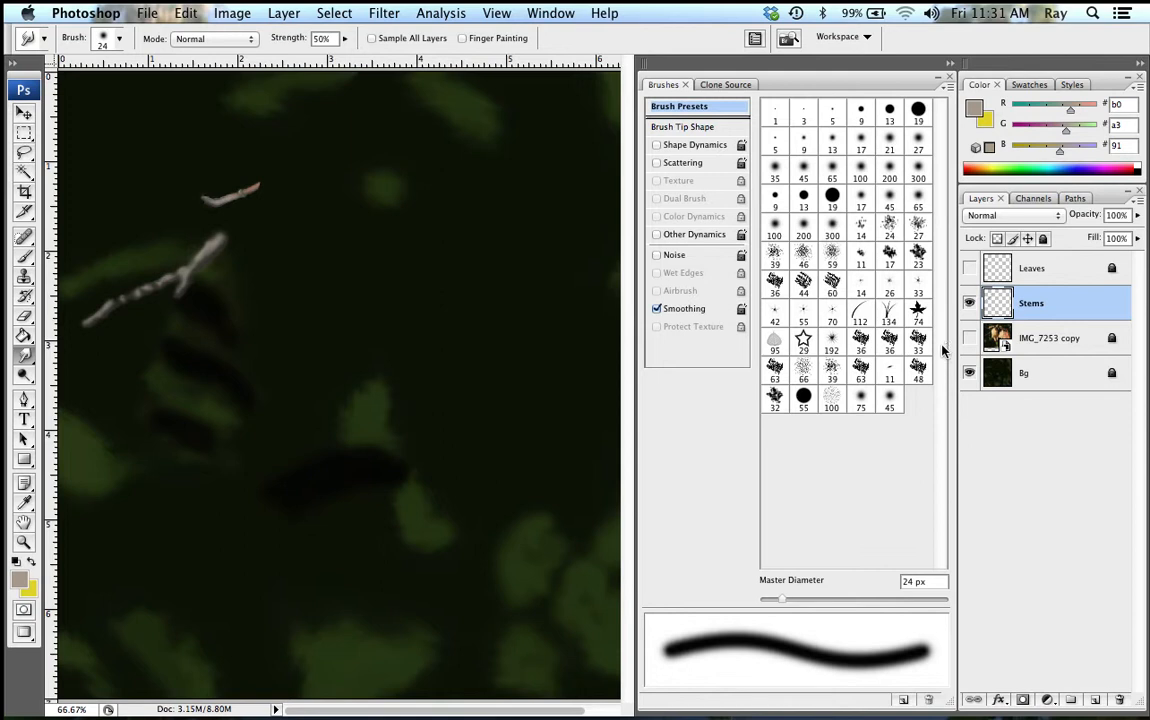
click(968, 339)
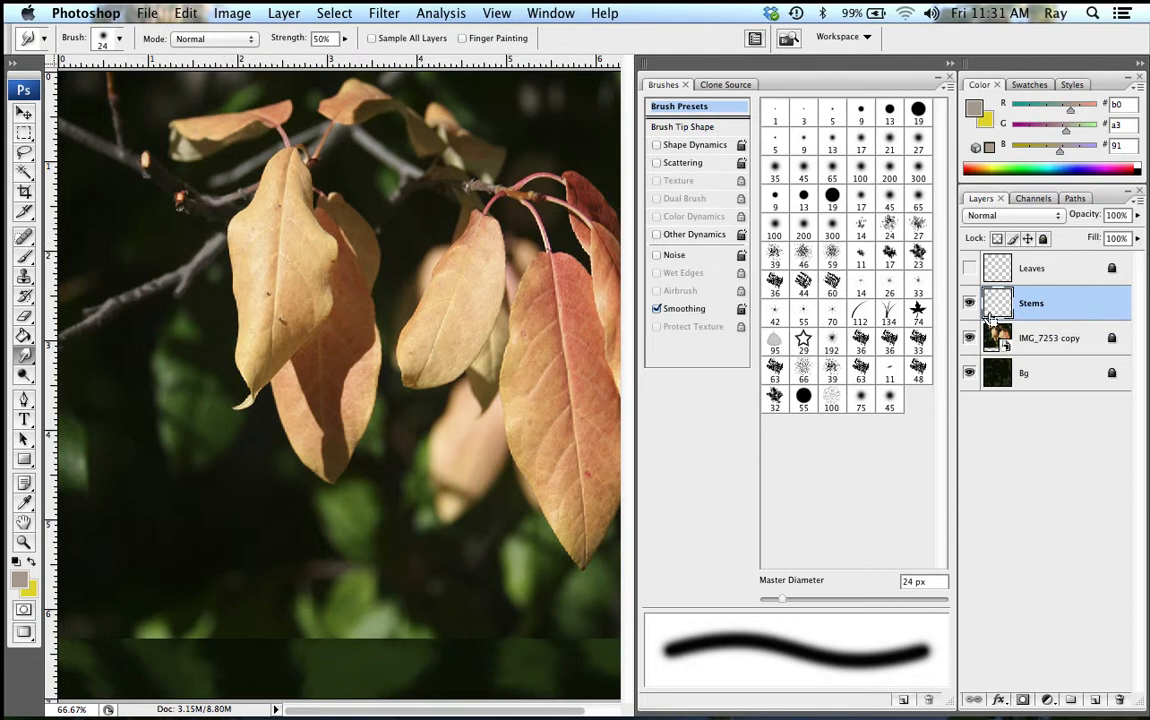
- Sample the dark colour 1f1f14 from the photo just above the forked twig's upper end as the foreground, and ready the 10 px Brush tool
key(super+equal)
key(super+equal)
key(super+equal)
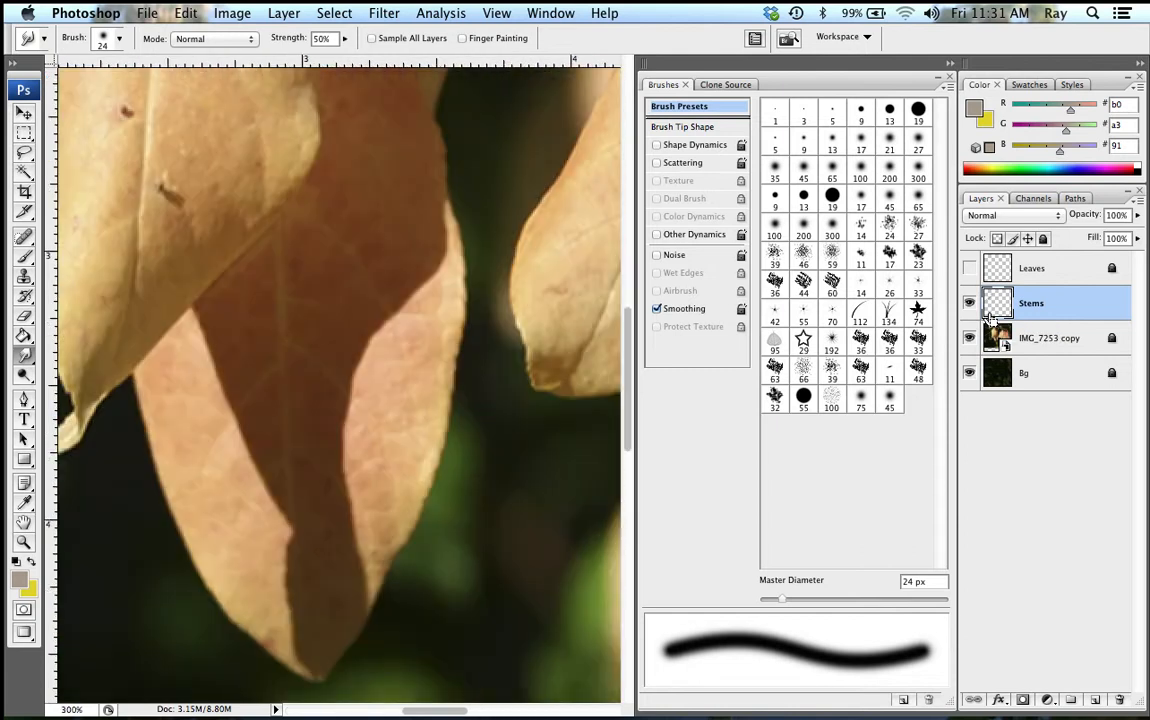
key(h)
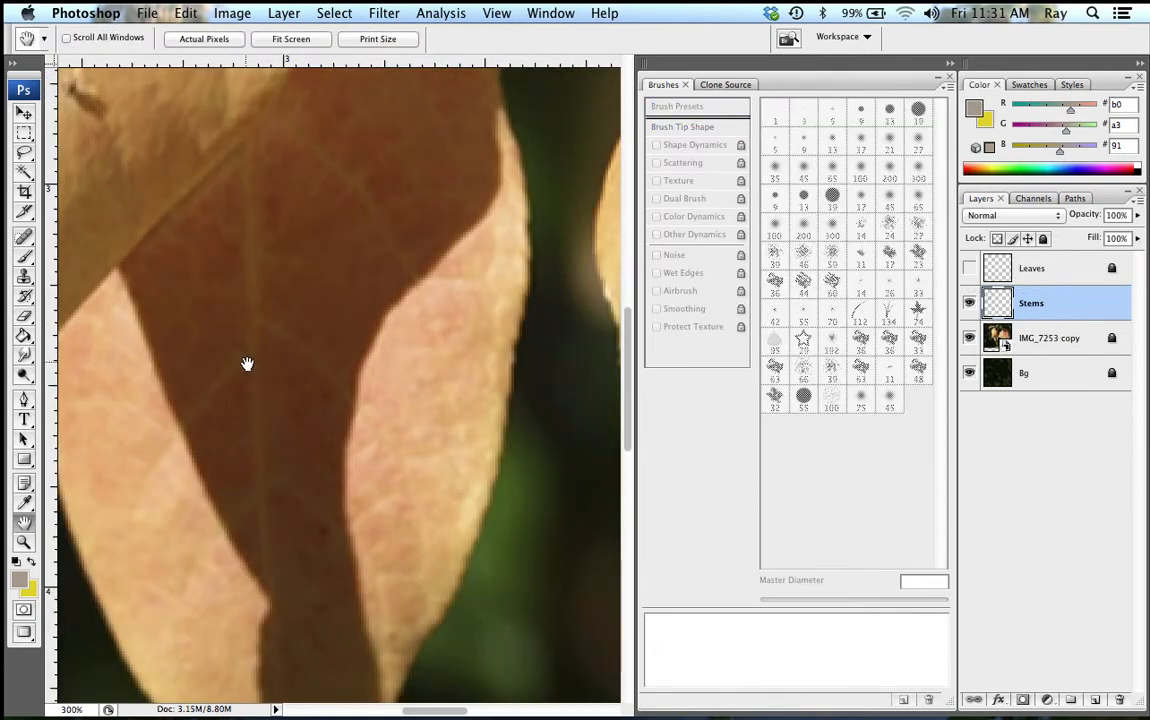
drag(247, 364, 697, 653)
drag(140, 330, 416, 398)
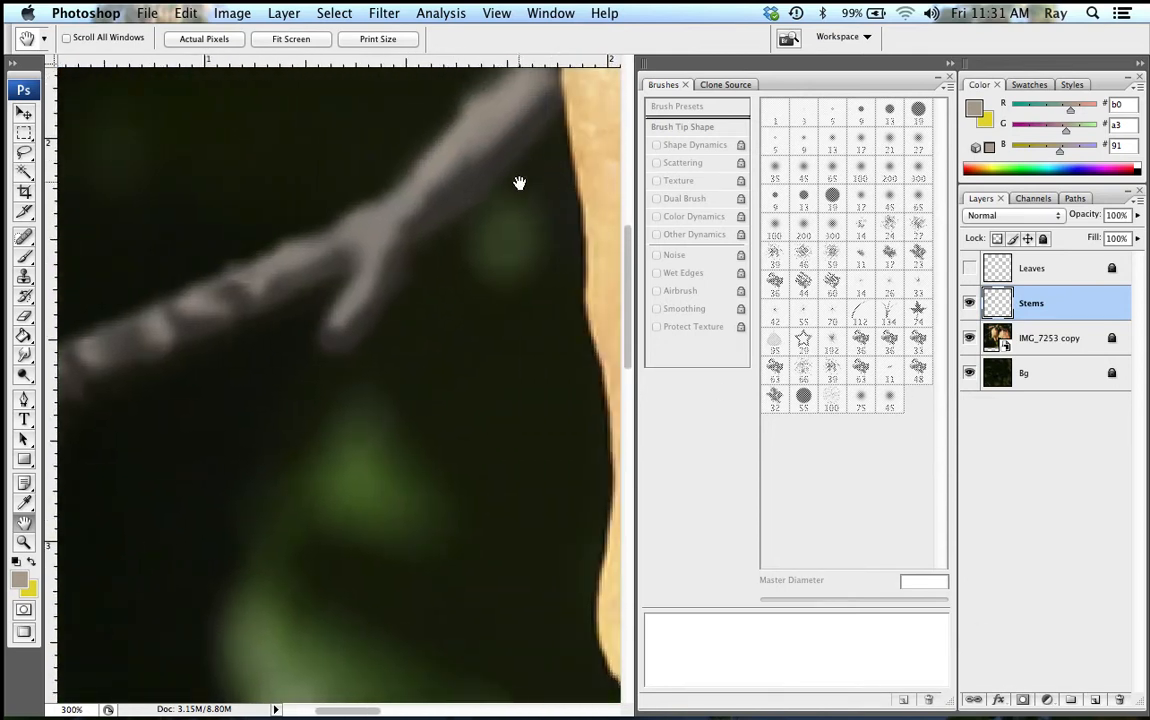
drag(603, 287, 549, 518)
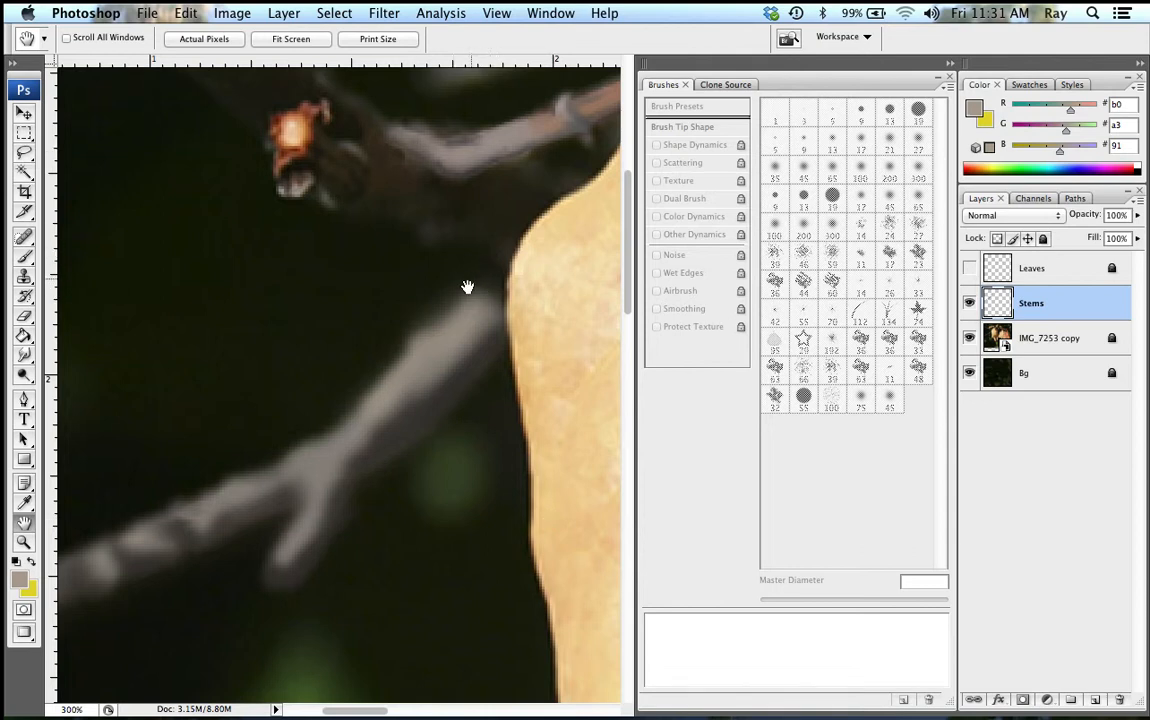
drag(488, 275, 506, 267)
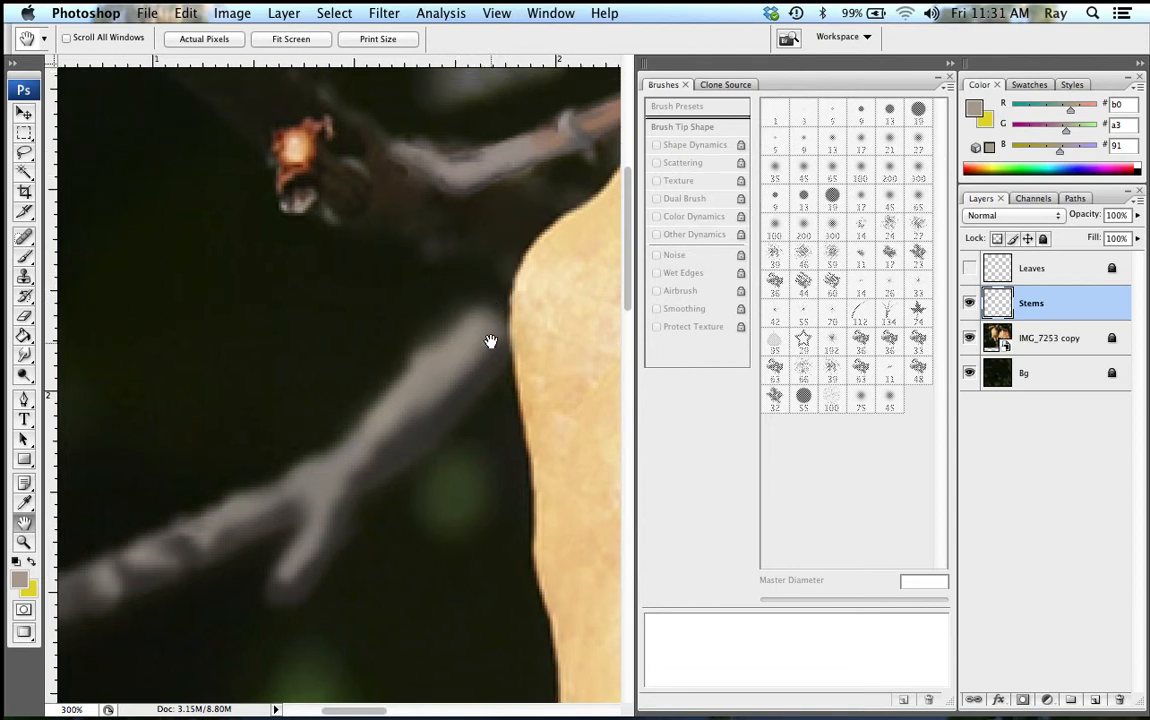
click(977, 112)
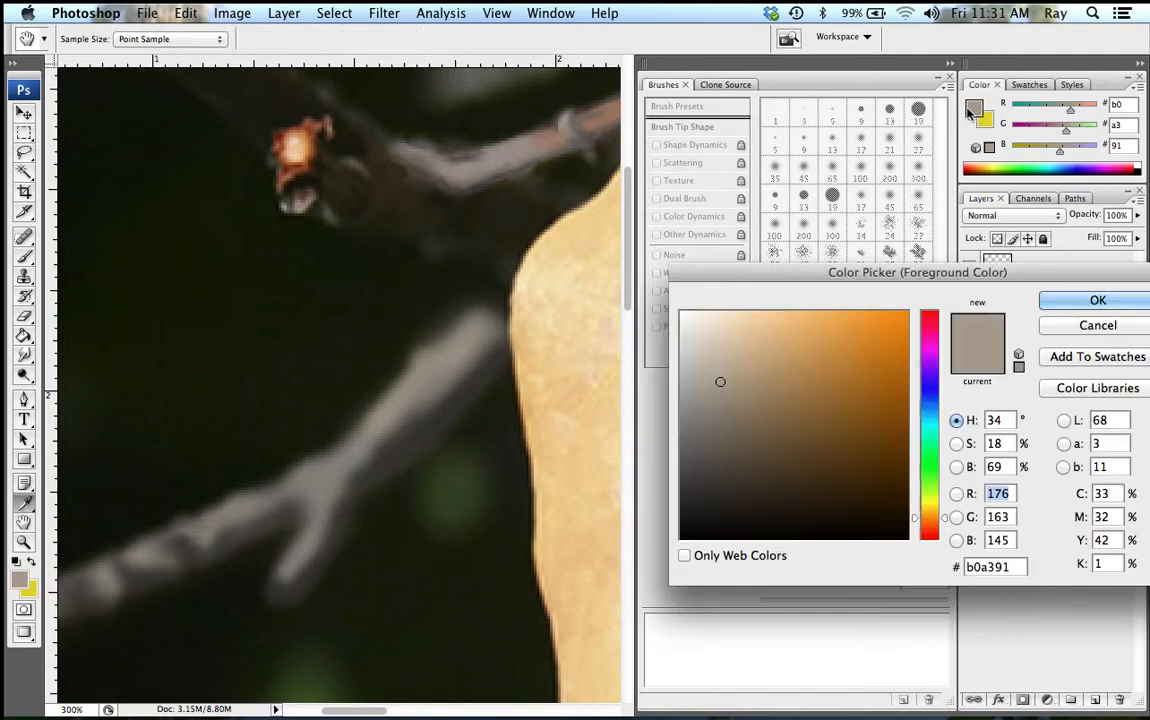
click(494, 290)
click(1117, 303)
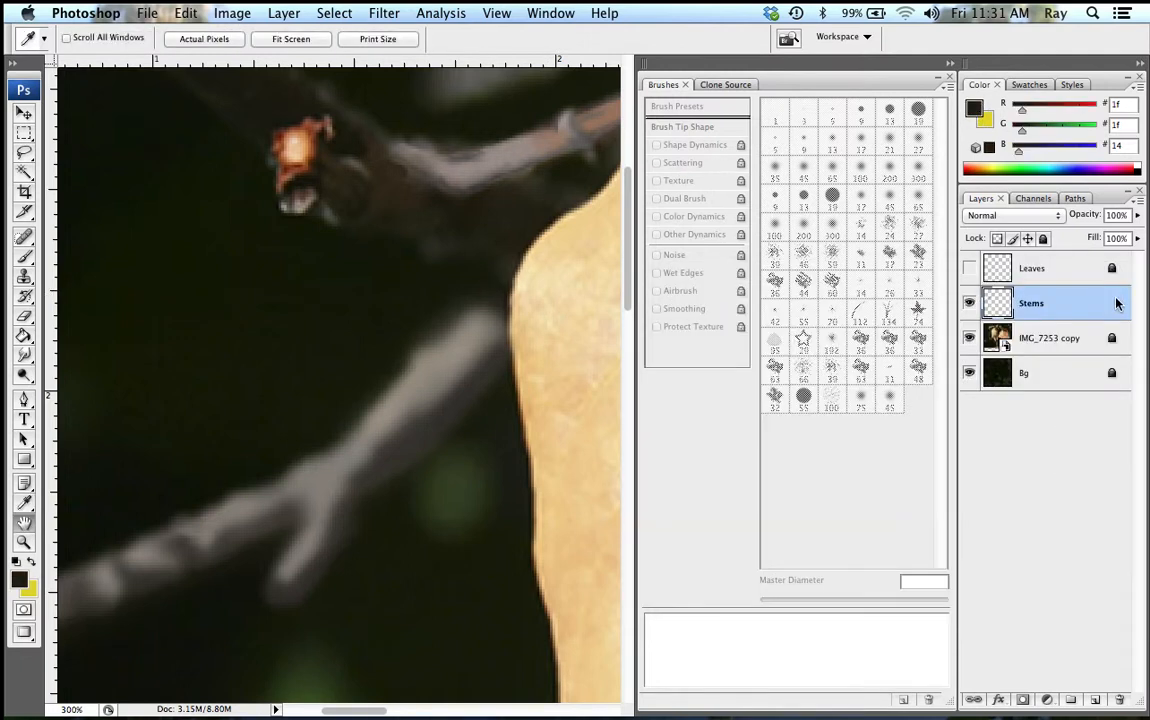
click(27, 256)
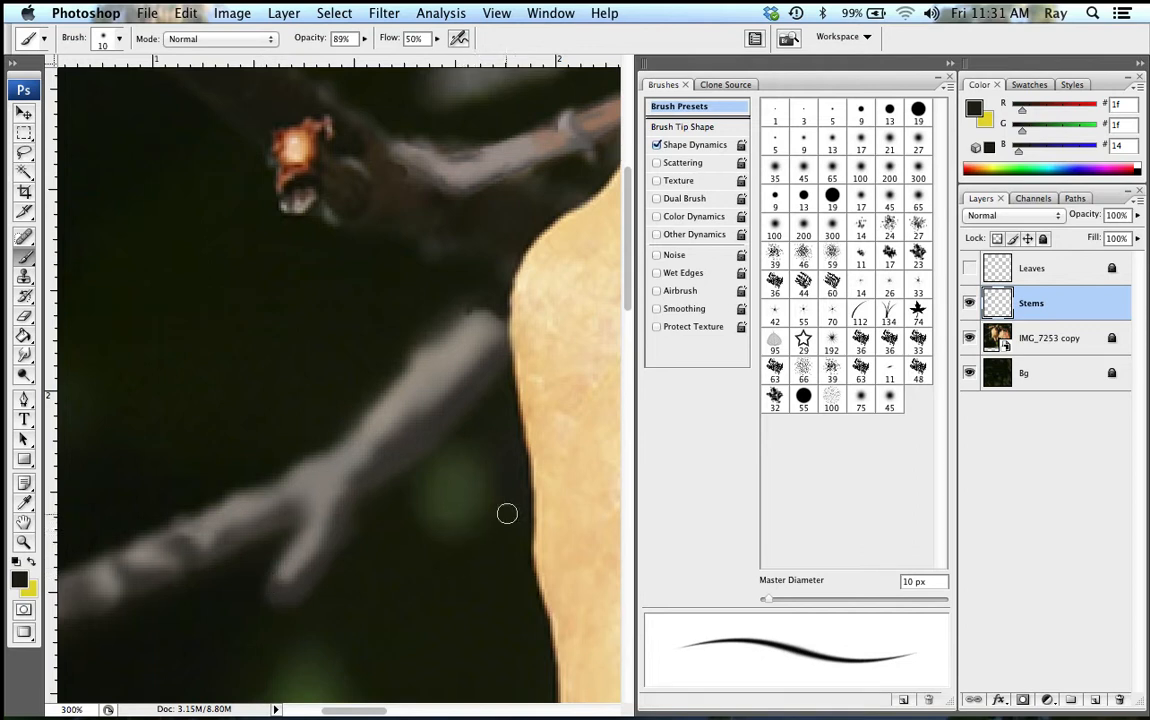
- Review the whole painting at 50% zoom, hiding the photo layer and showing it again to compare the twigs
key(super+minus)
key(super+minus)
key(super+minus)
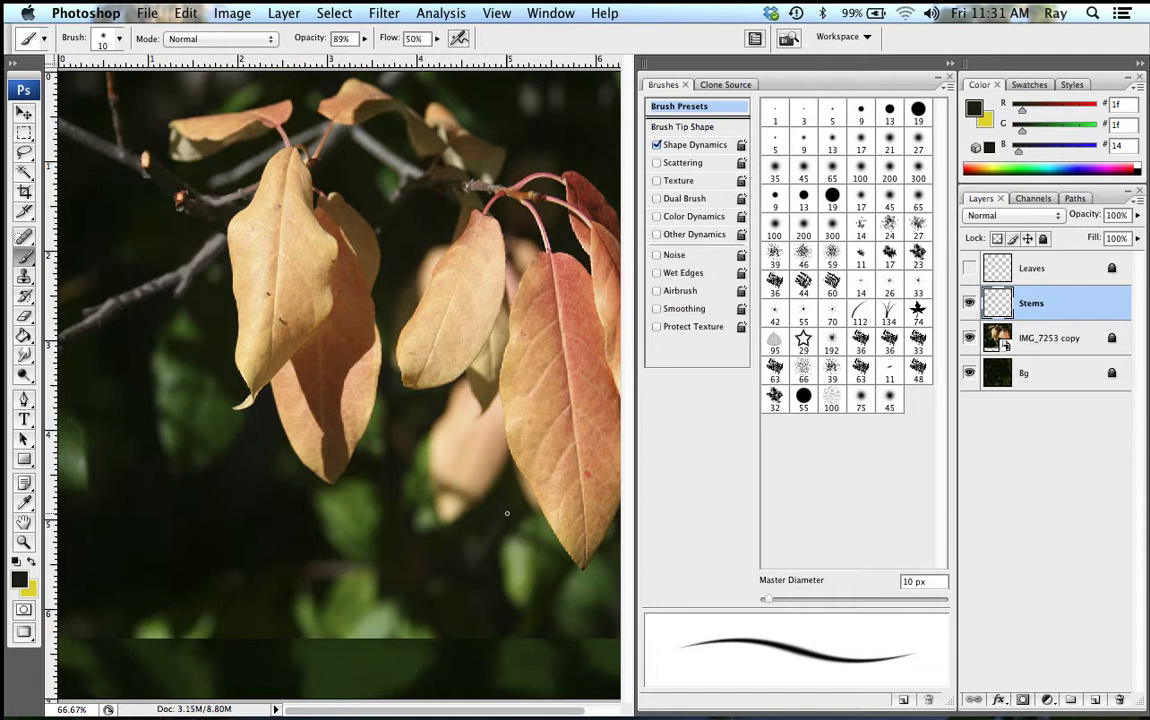
key(super+minus)
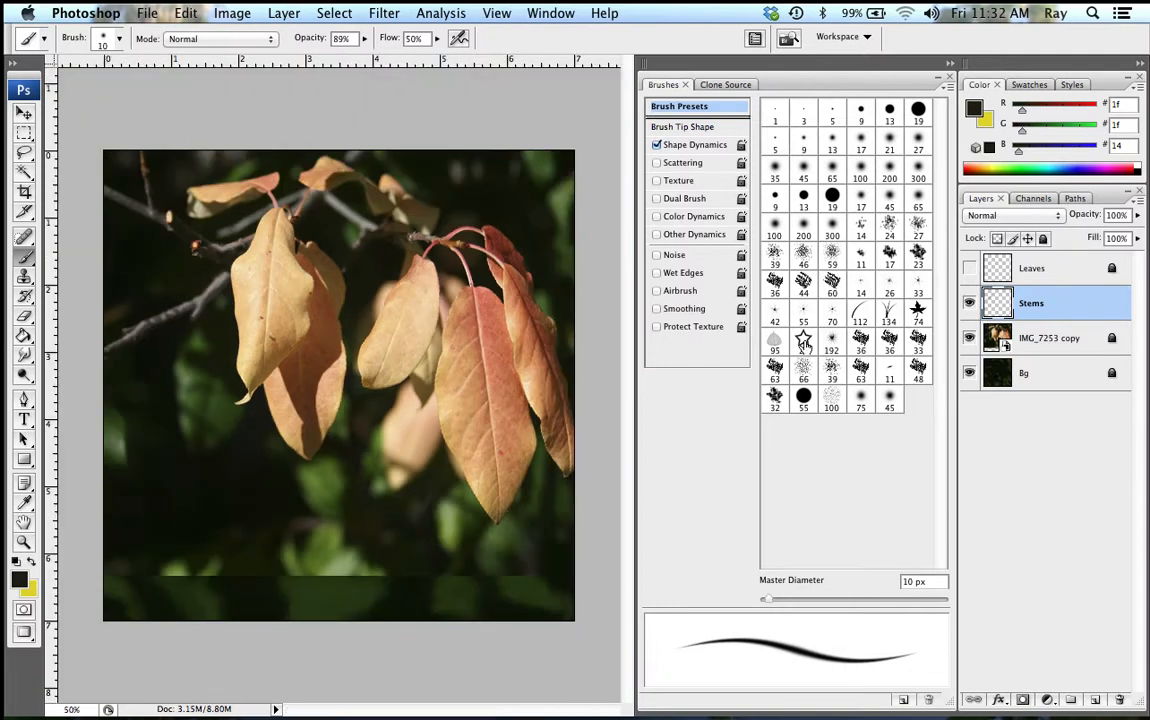
click(969, 339)
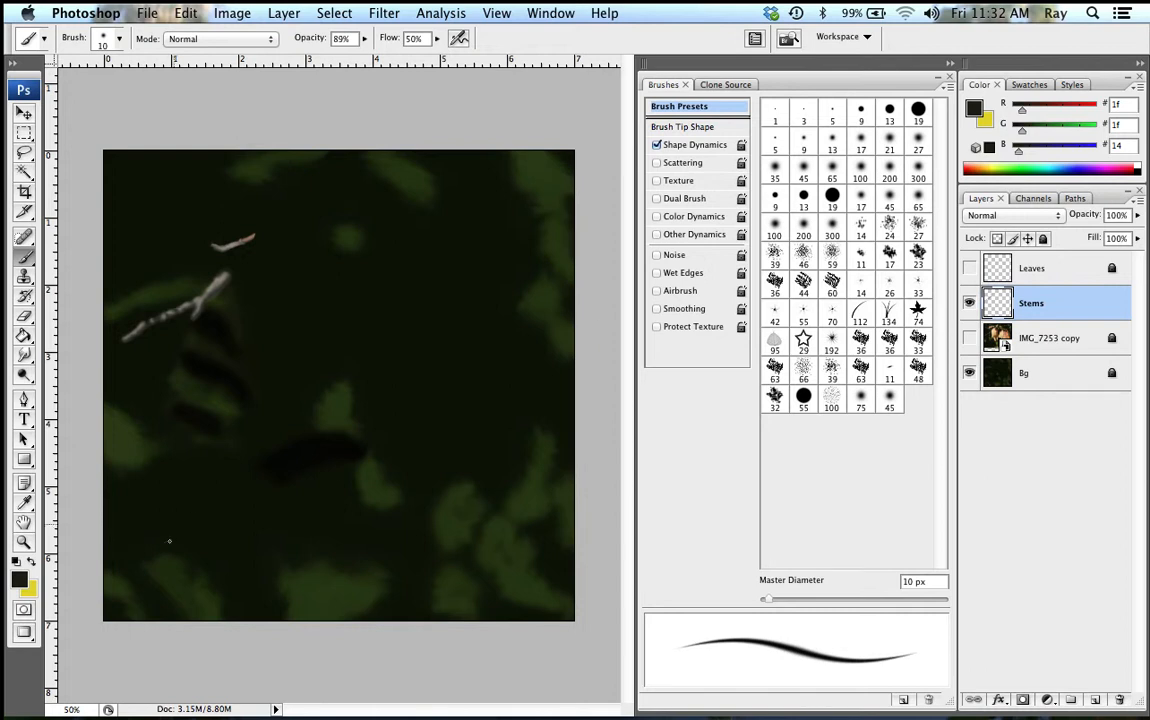
key(super+z)
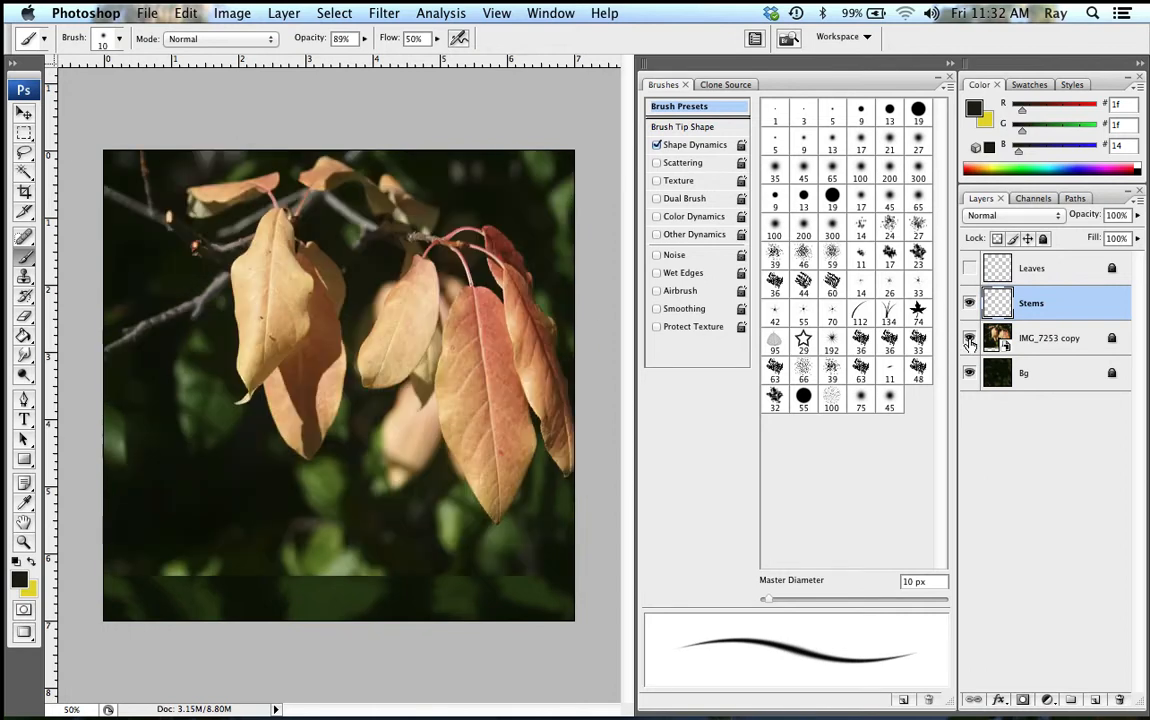